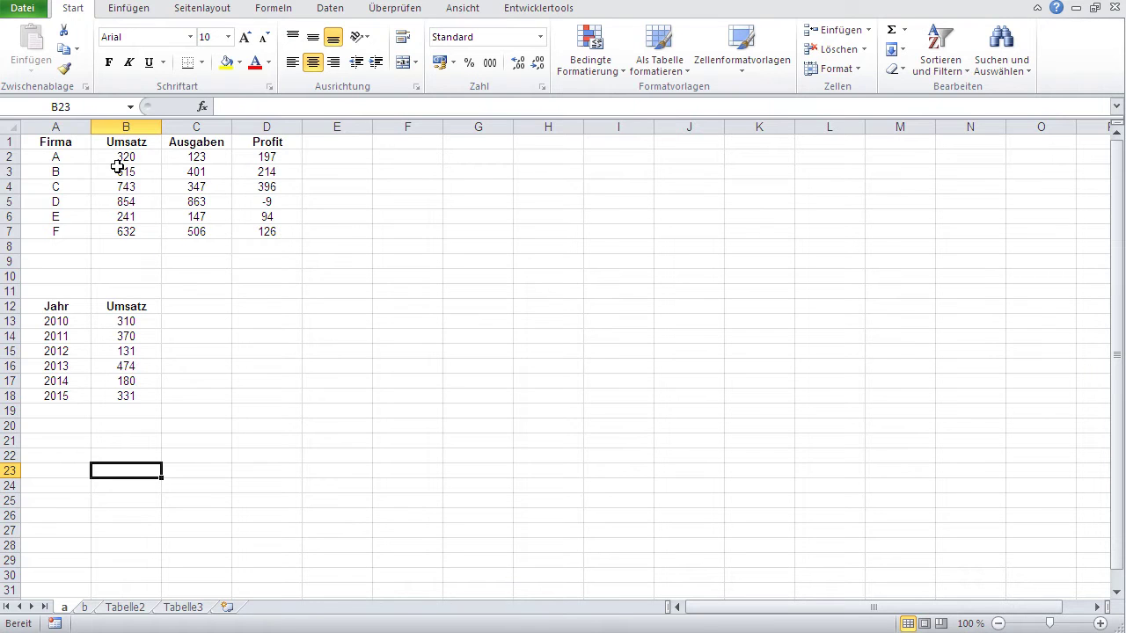
Step: Switch to sheet b and read the values on its column, line and pie charts
click(84, 607)
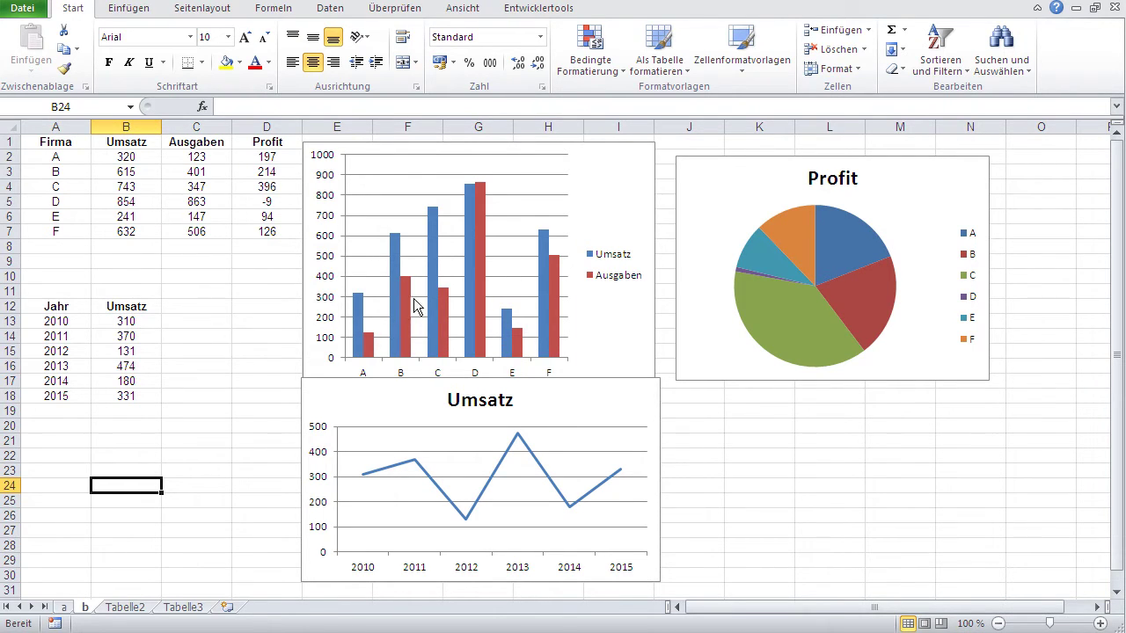
mouse_move(472, 211)
mouse_move(476, 295)
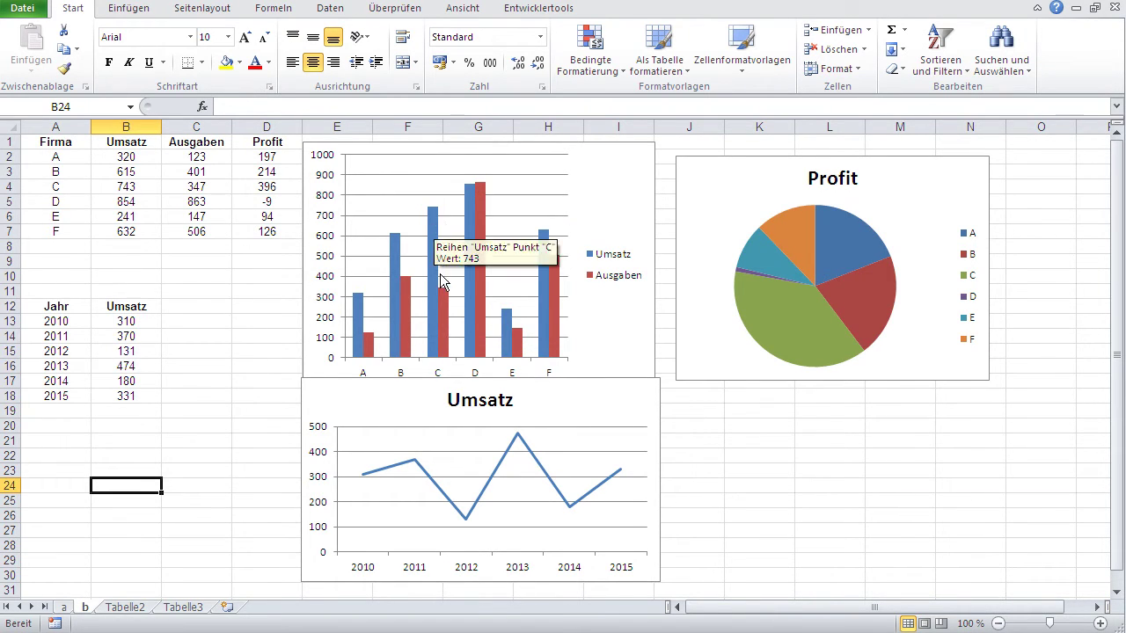
mouse_move(442, 304)
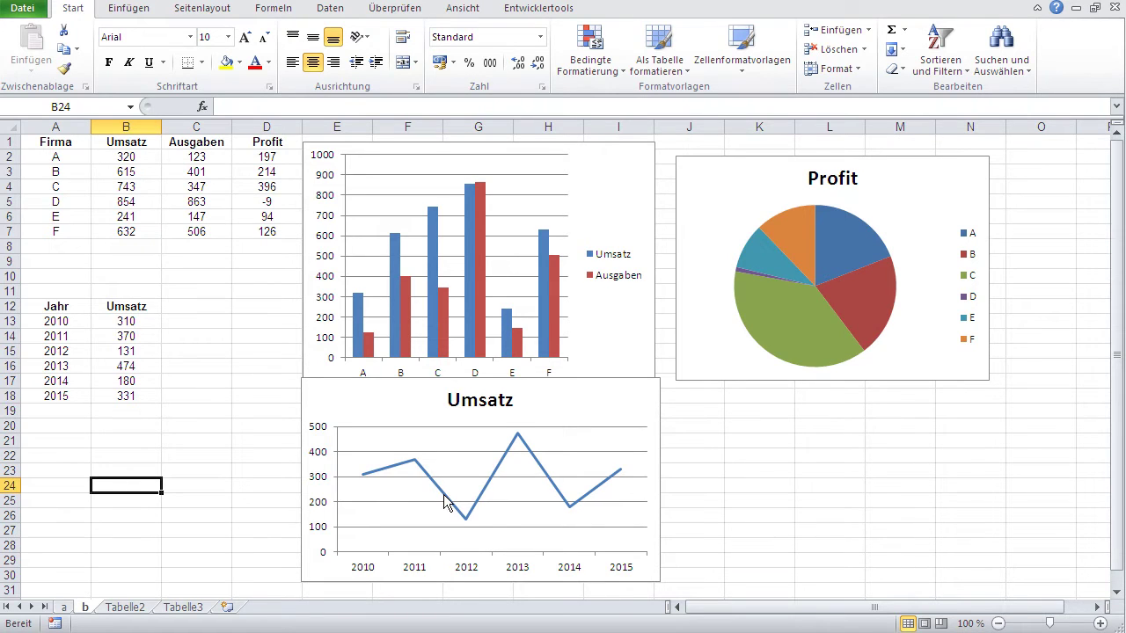
mouse_move(444, 501)
mouse_move(787, 324)
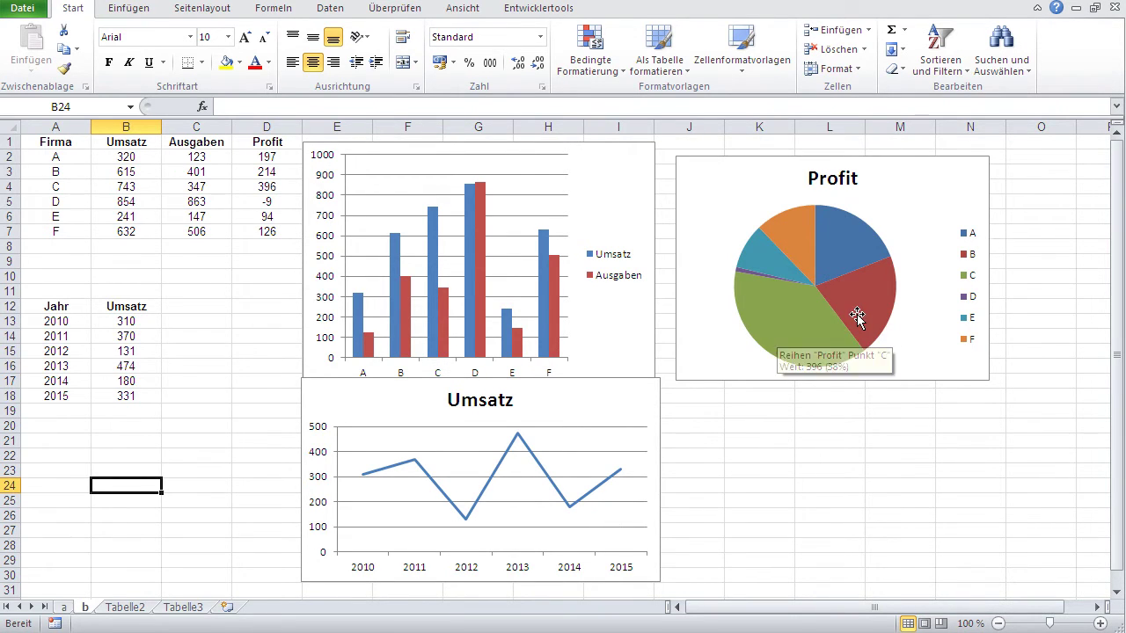
mouse_move(869, 283)
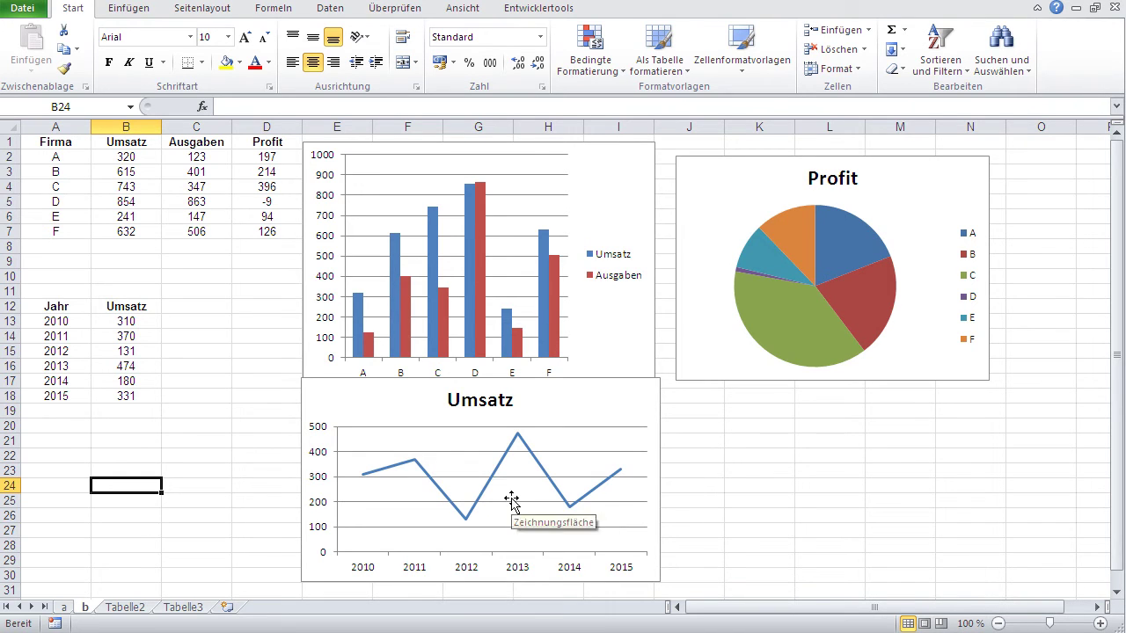
mouse_move(774, 318)
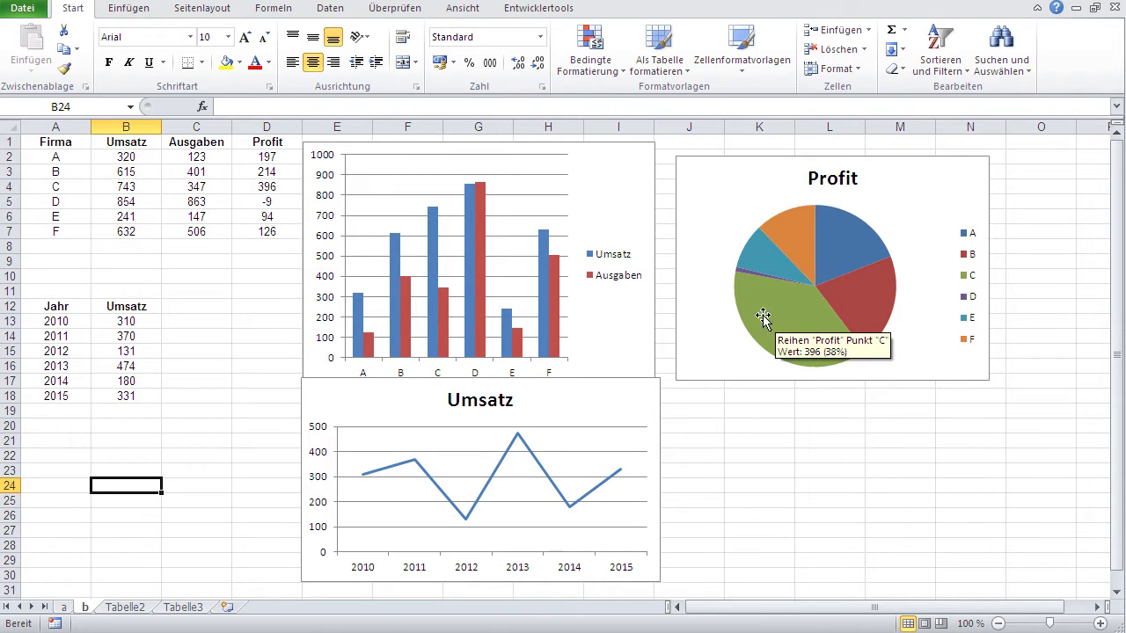
mouse_move(798, 245)
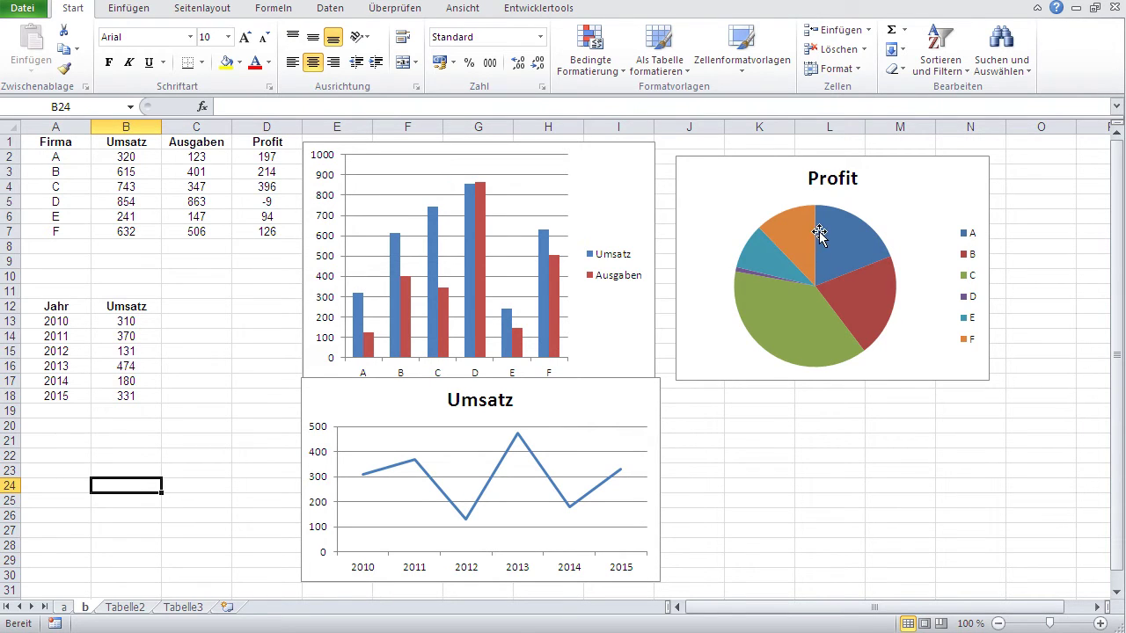
mouse_move(823, 313)
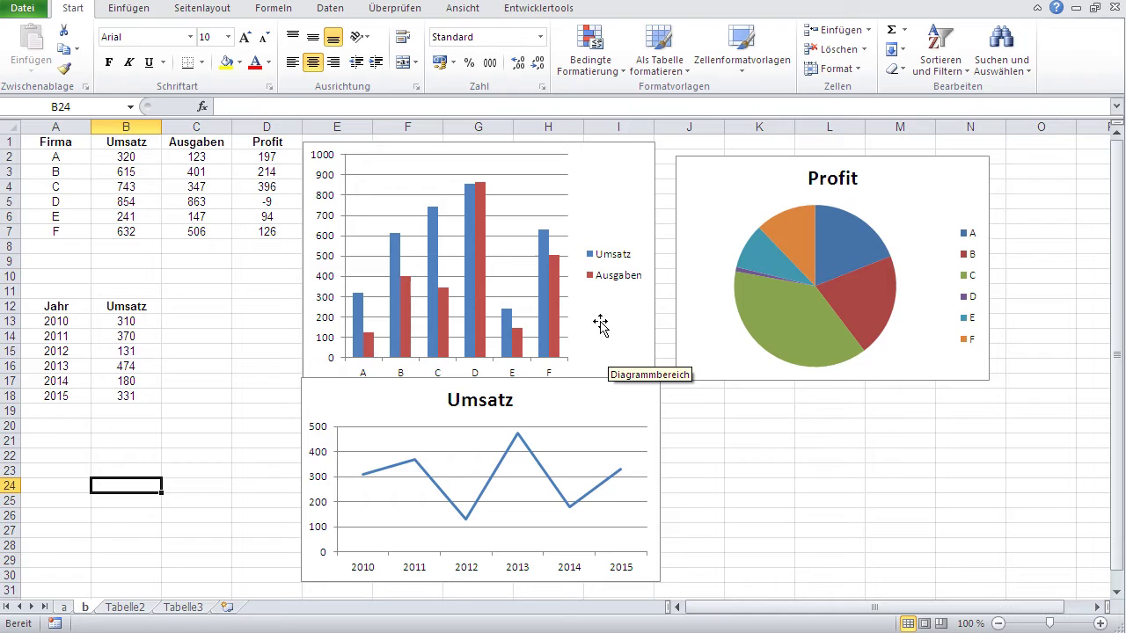
Step: Delete the Umsatz/Ausgaben column chart, the Profit pie chart and the Umsatz line chart
click(614, 205)
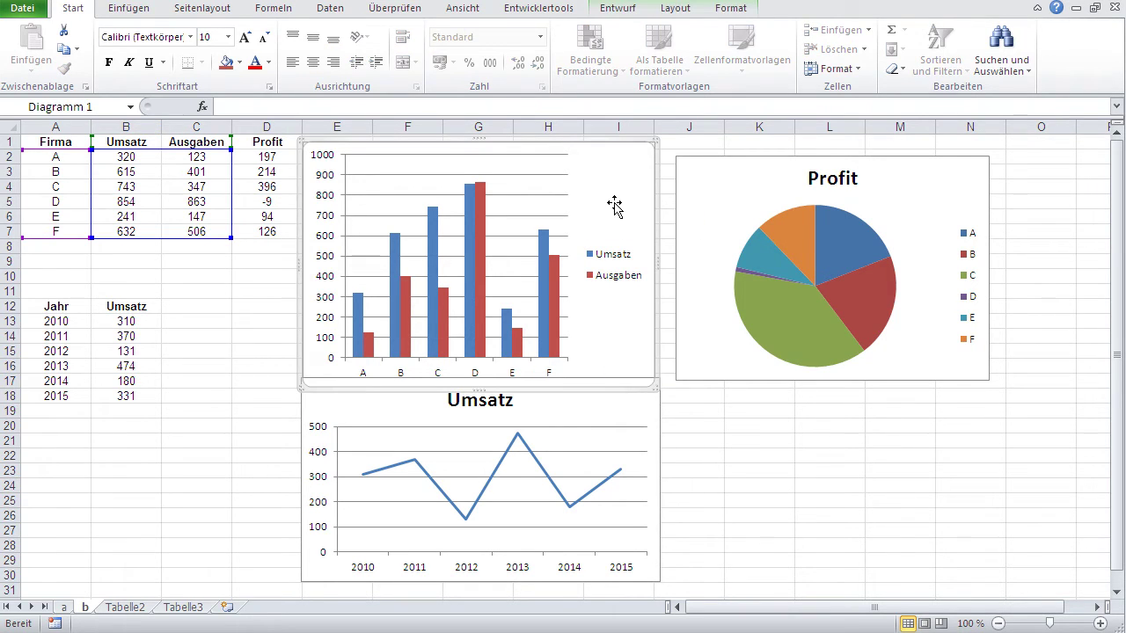
key(Delete)
click(686, 200)
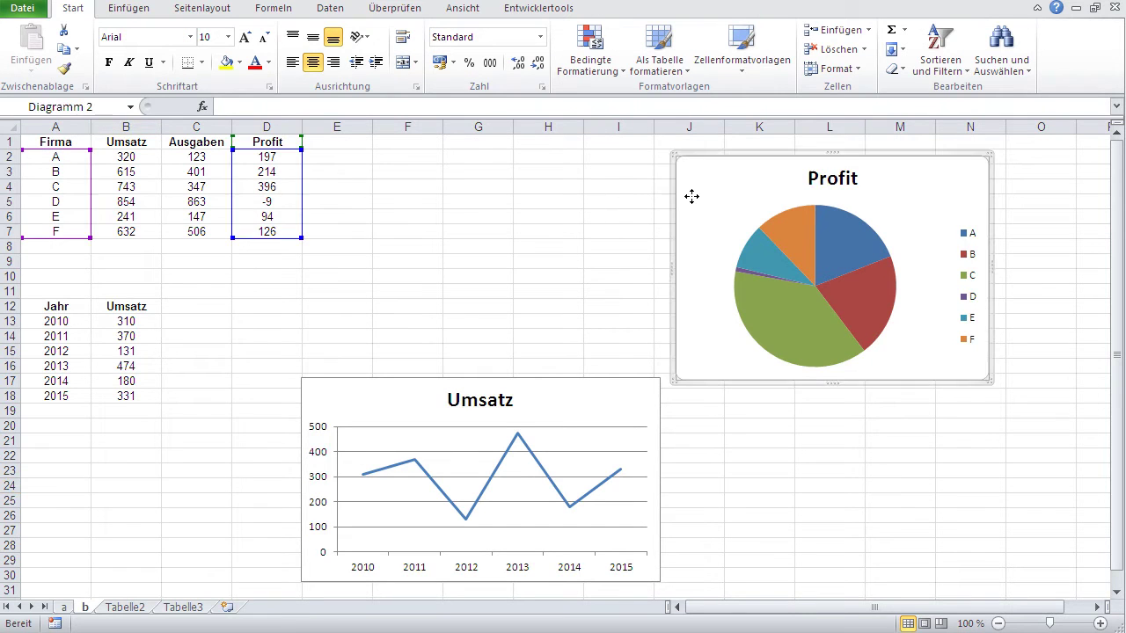
key(Delete)
click(594, 397)
key(Delete)
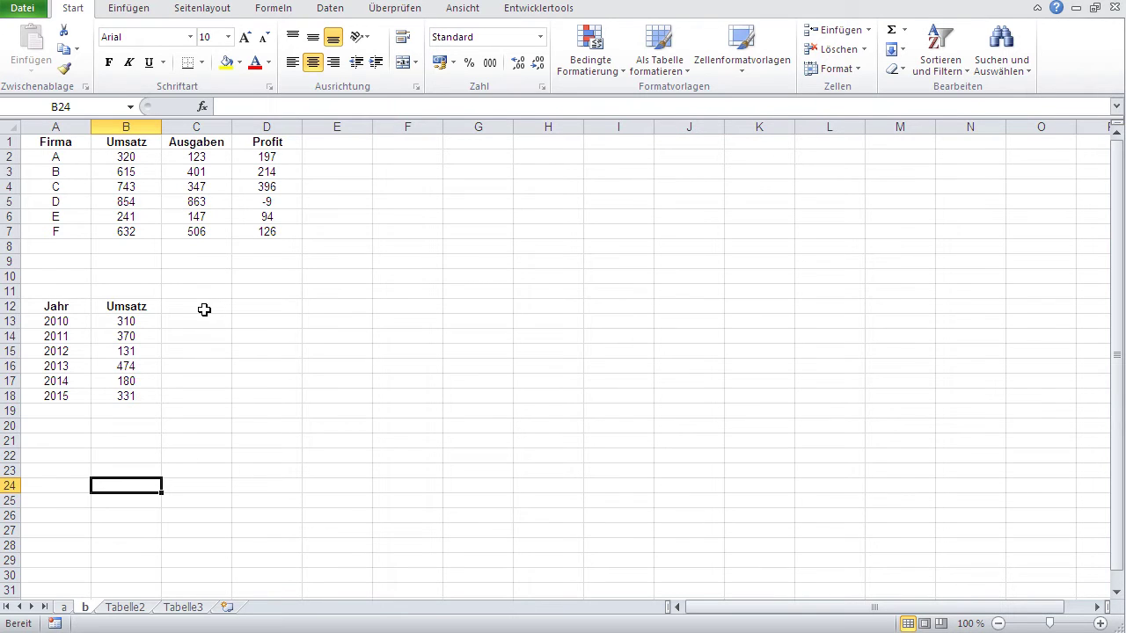
drag(120, 146, 116, 228)
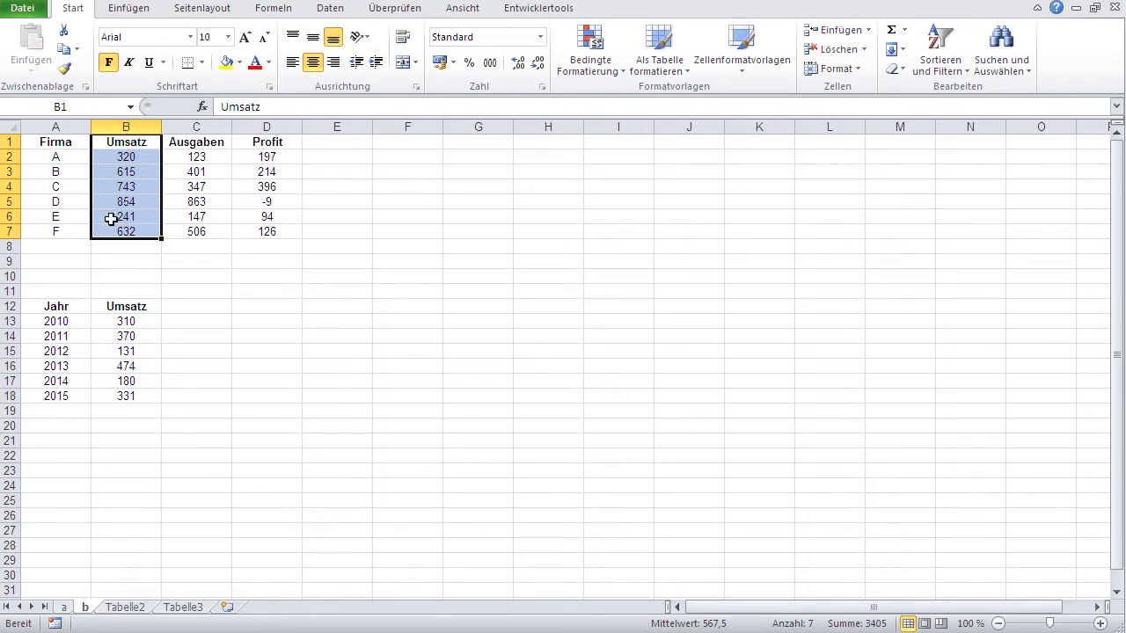
click(129, 8)
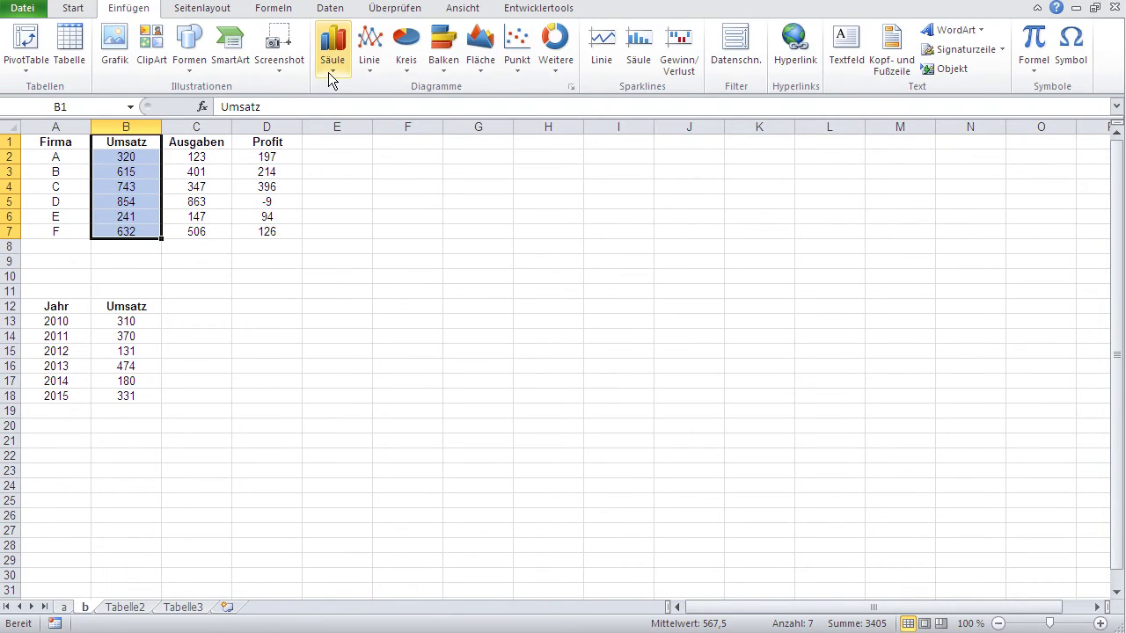
click(332, 55)
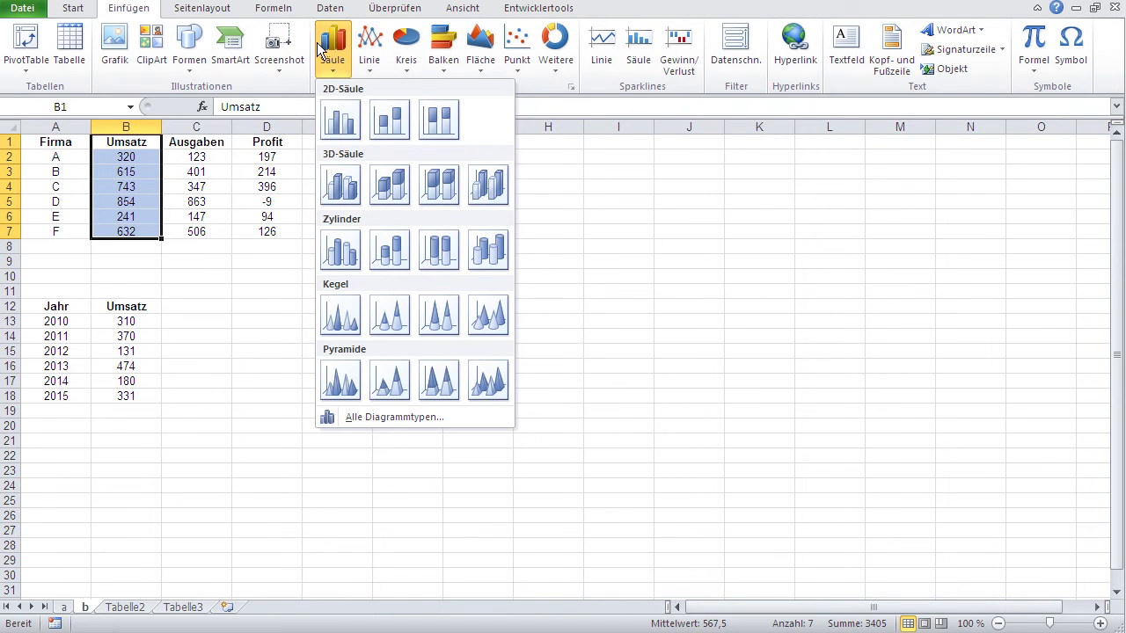
click(340, 119)
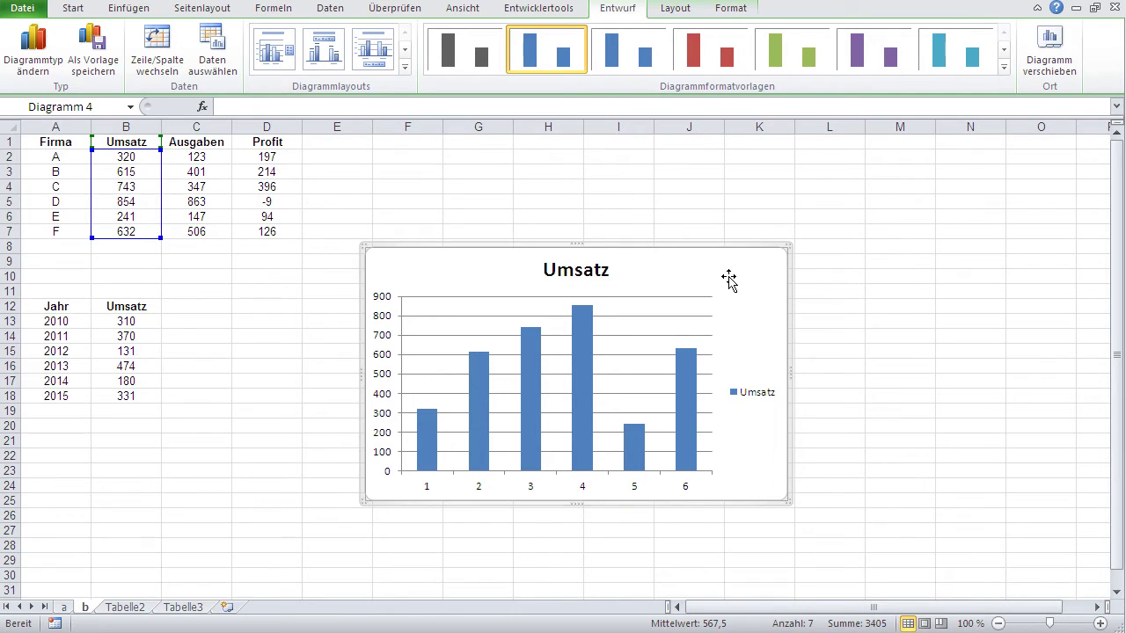
key(Delete)
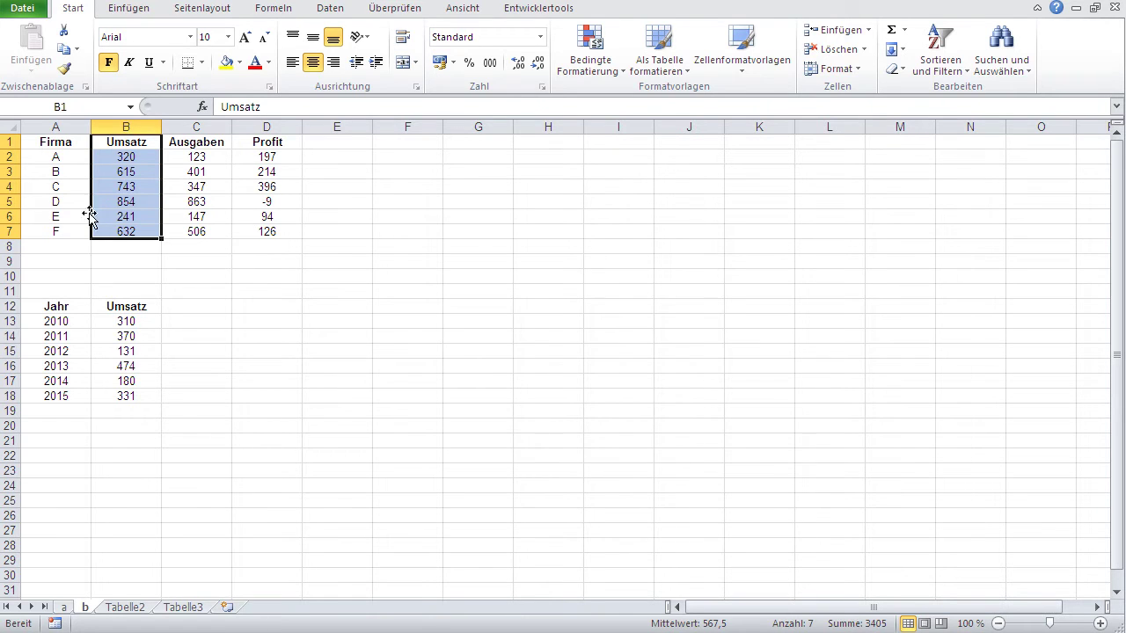
Step: Insert a clustered 2D column chart of A1:B7 (Umsatz per Firma) and move it beside the tables
drag(56, 145, 53, 229)
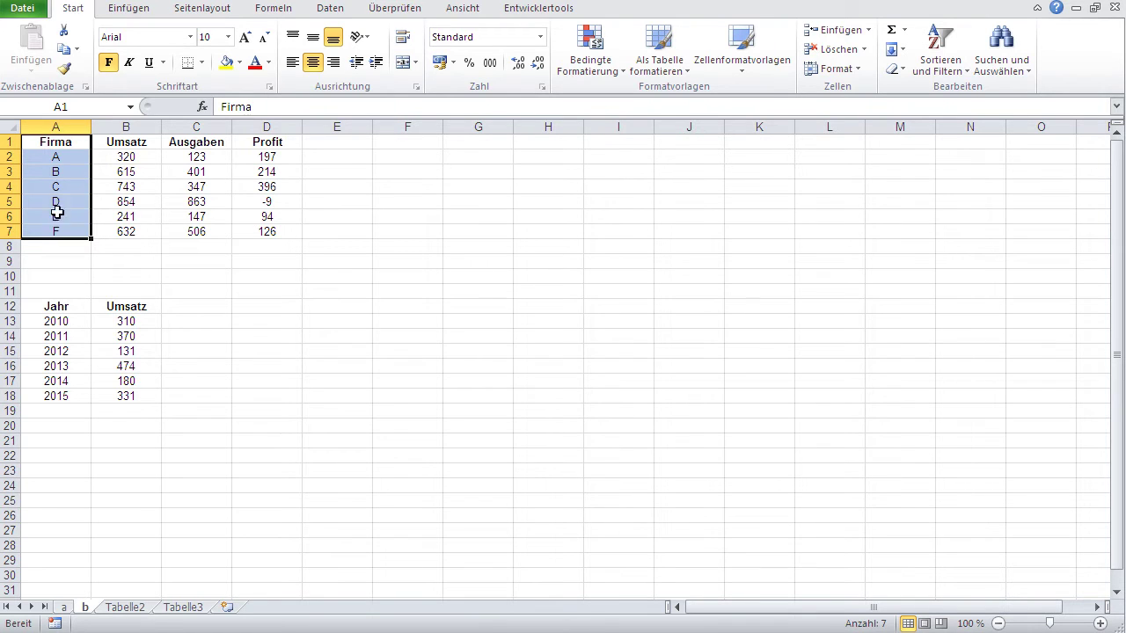
click(68, 142)
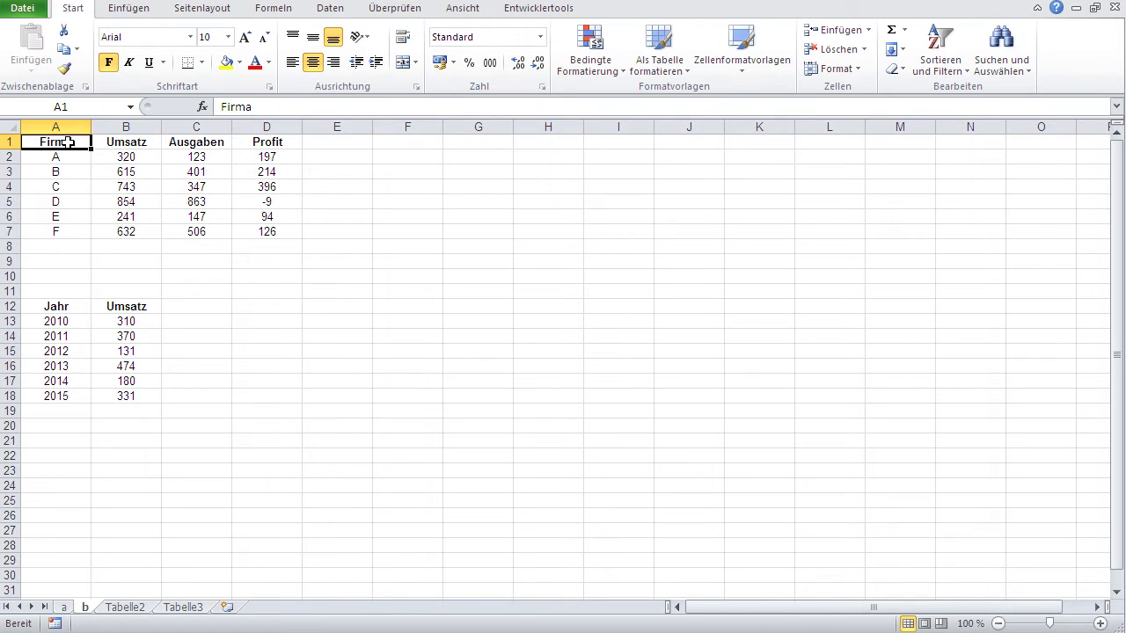
mouse_move(68, 142)
mouse_down()
mouse_move(114, 158)
mouse_move(108, 232)
mouse_up()
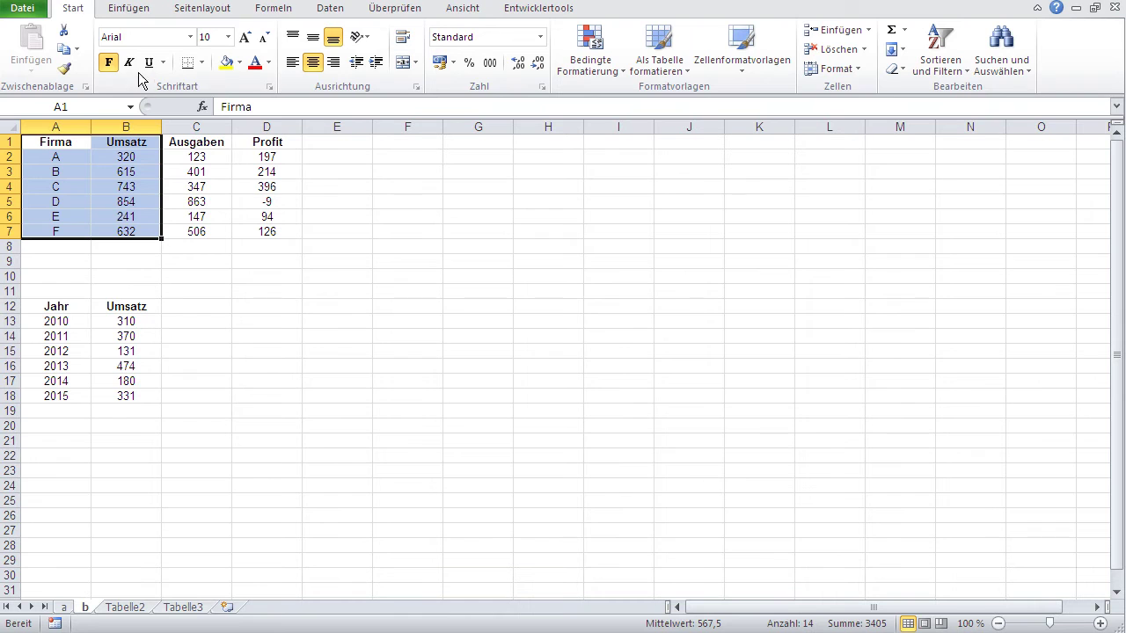
click(123, 10)
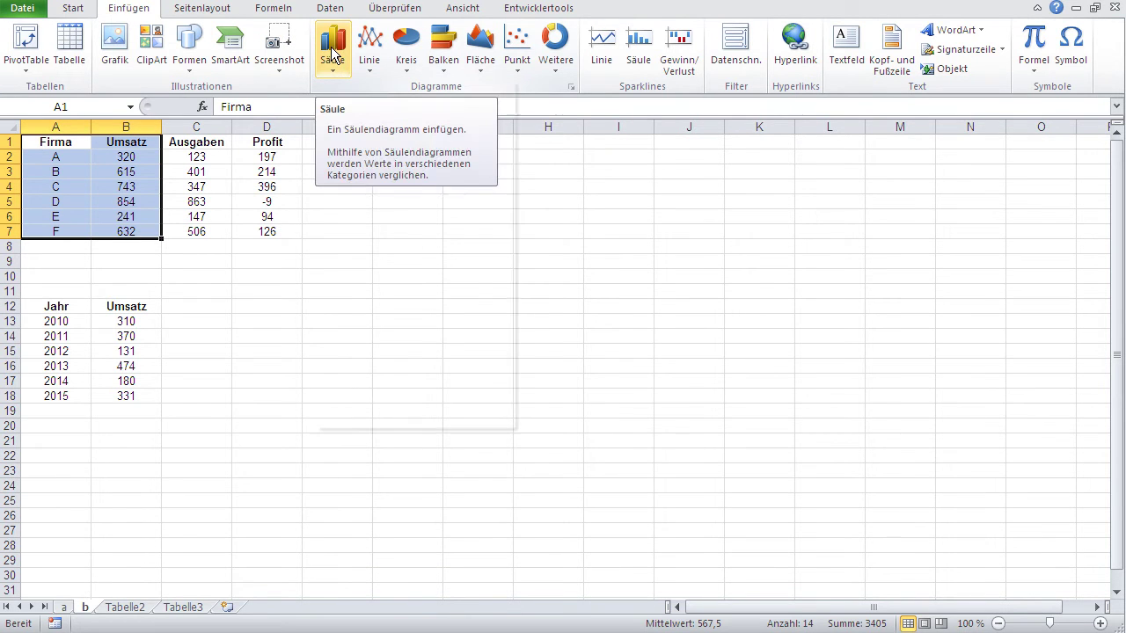
click(333, 53)
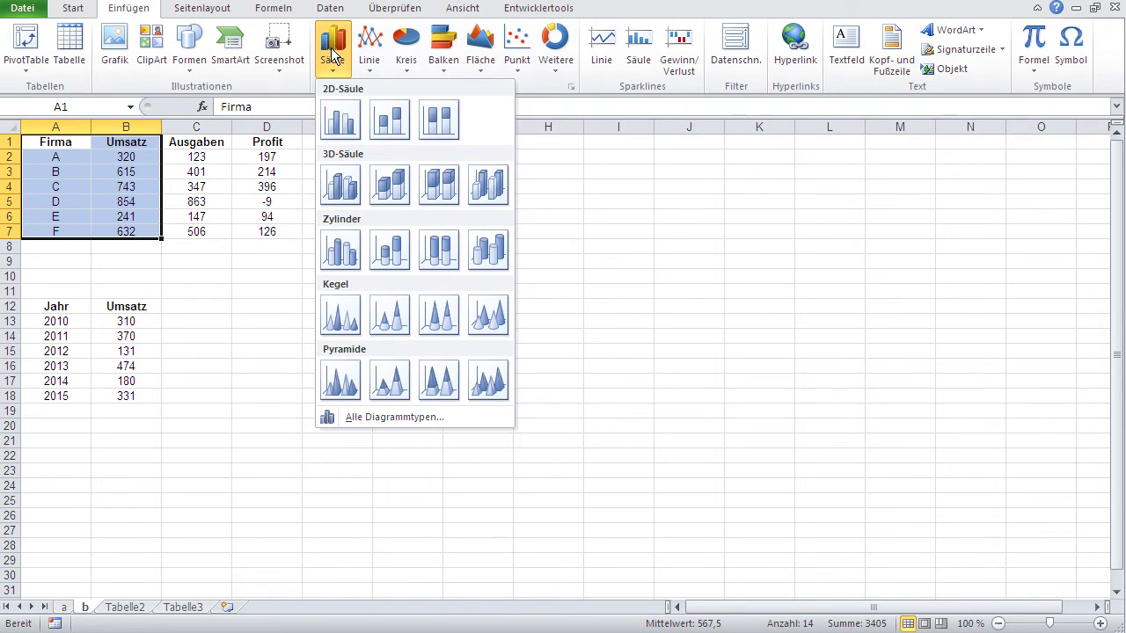
click(337, 126)
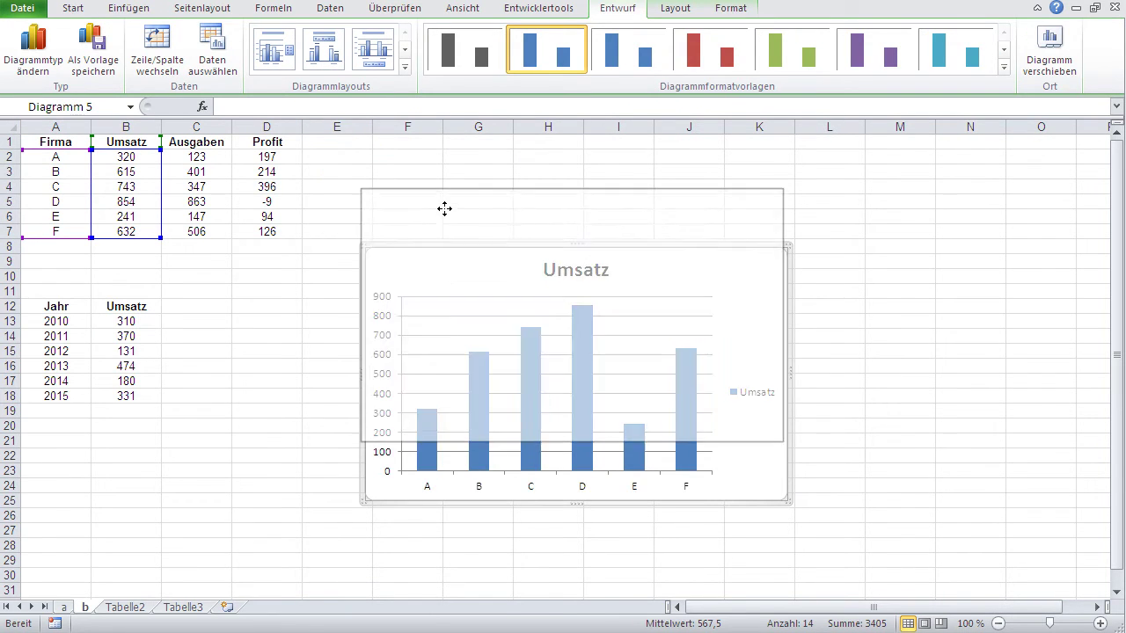
drag(449, 273, 445, 214)
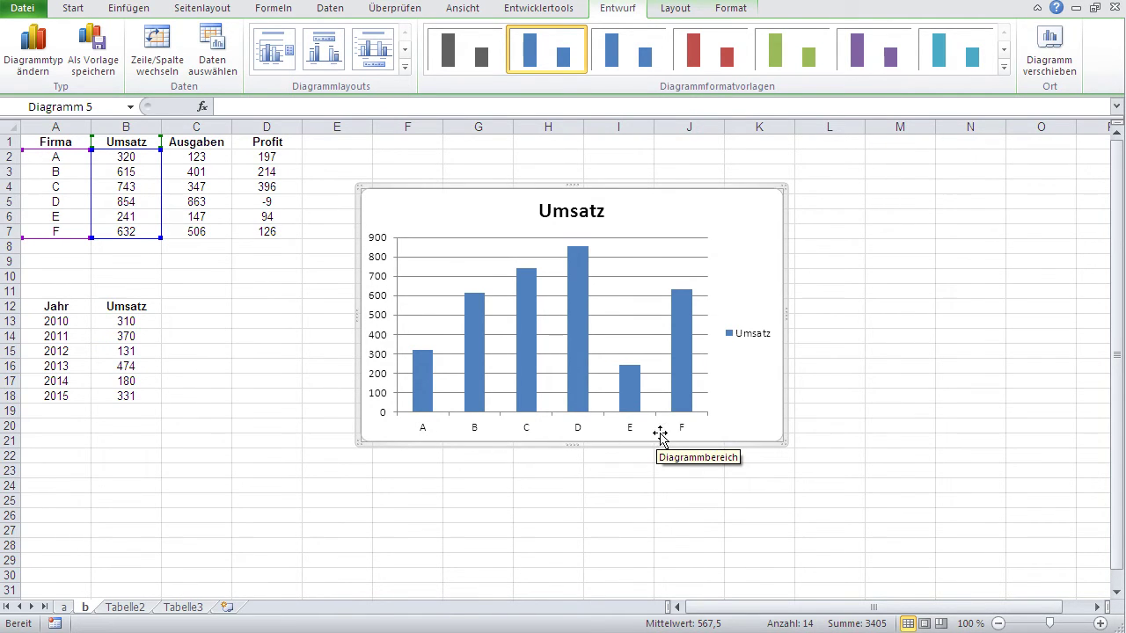
Step: Rename the firms in A2 and A3 to ABC and DEF
key(Escape)
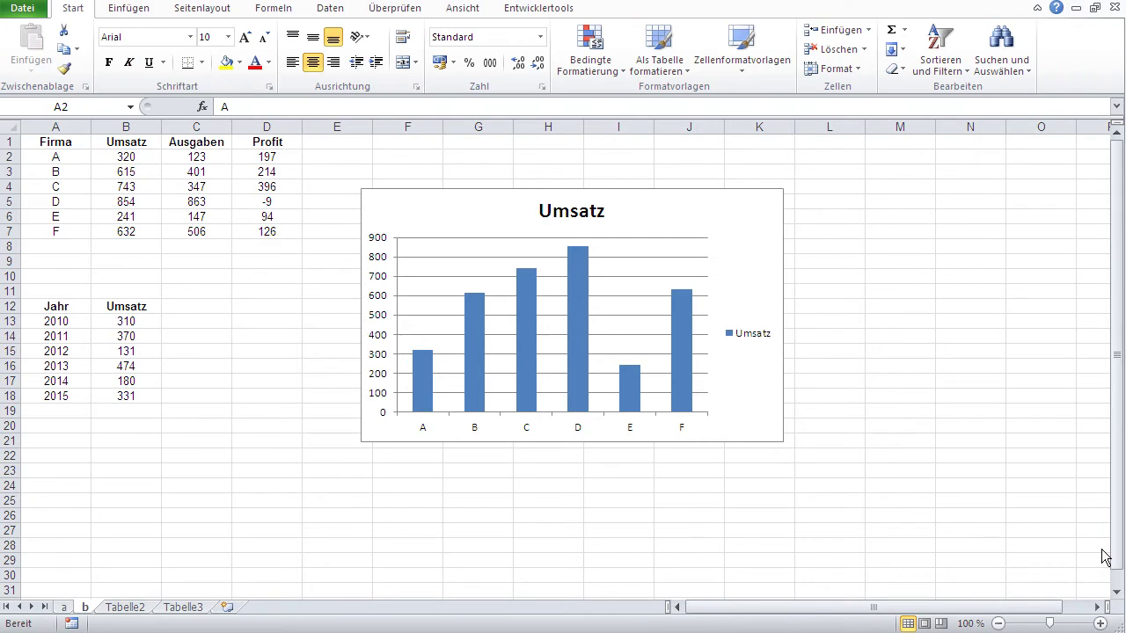
click(67, 158)
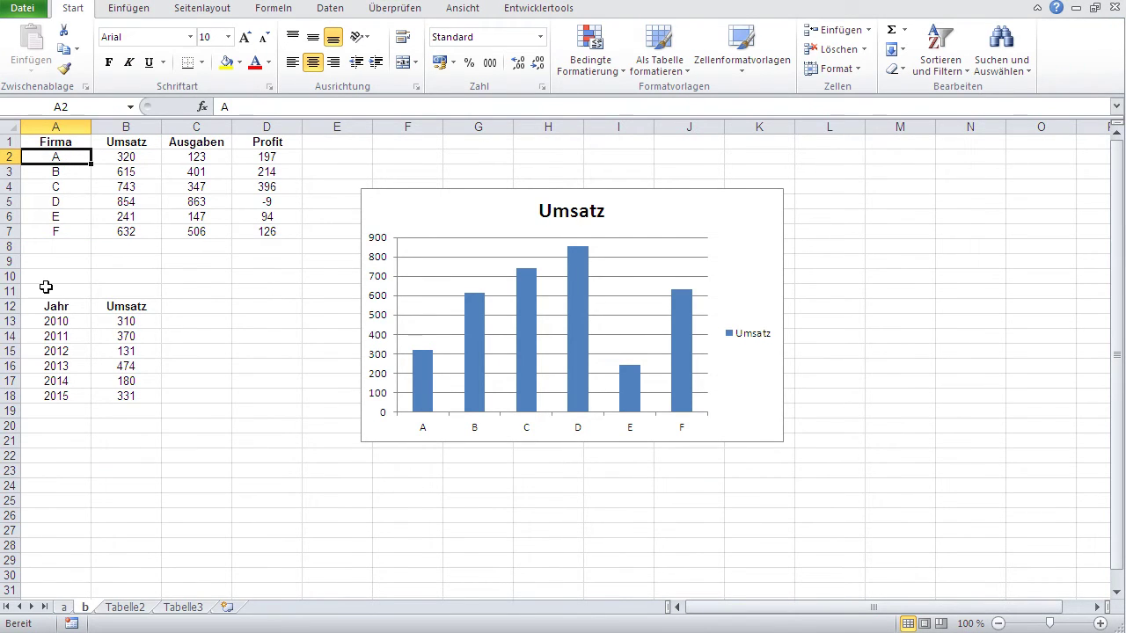
text(ABC)
key(Return)
text(DEF)
key(Return)
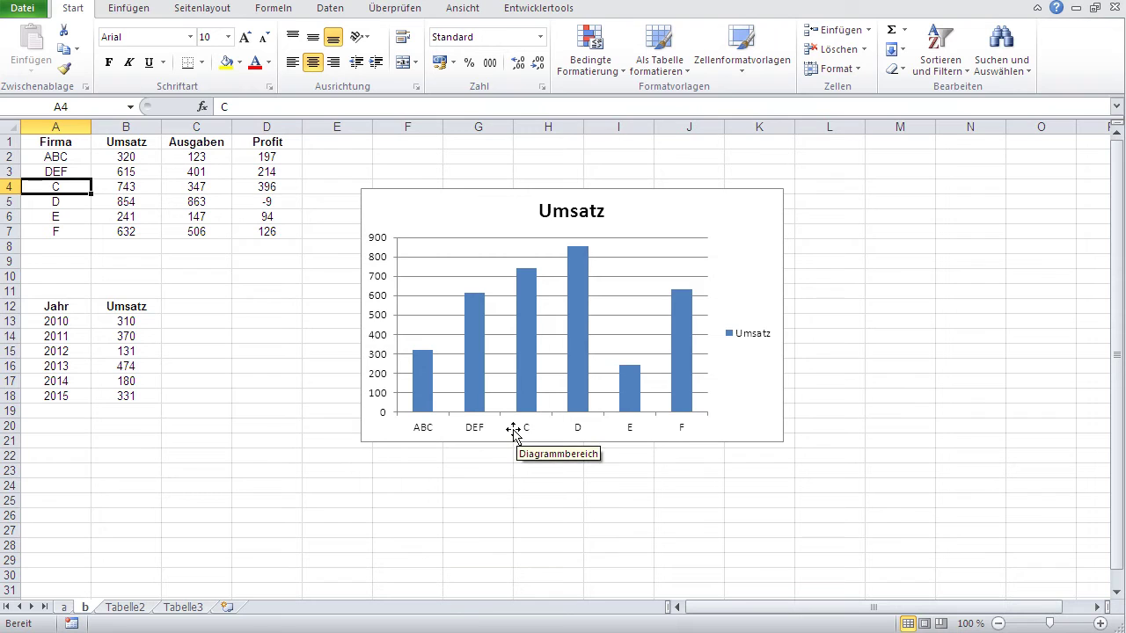
Step: Change C's Umsatz to 1230, then undo that change and the DEF rename
click(131, 186)
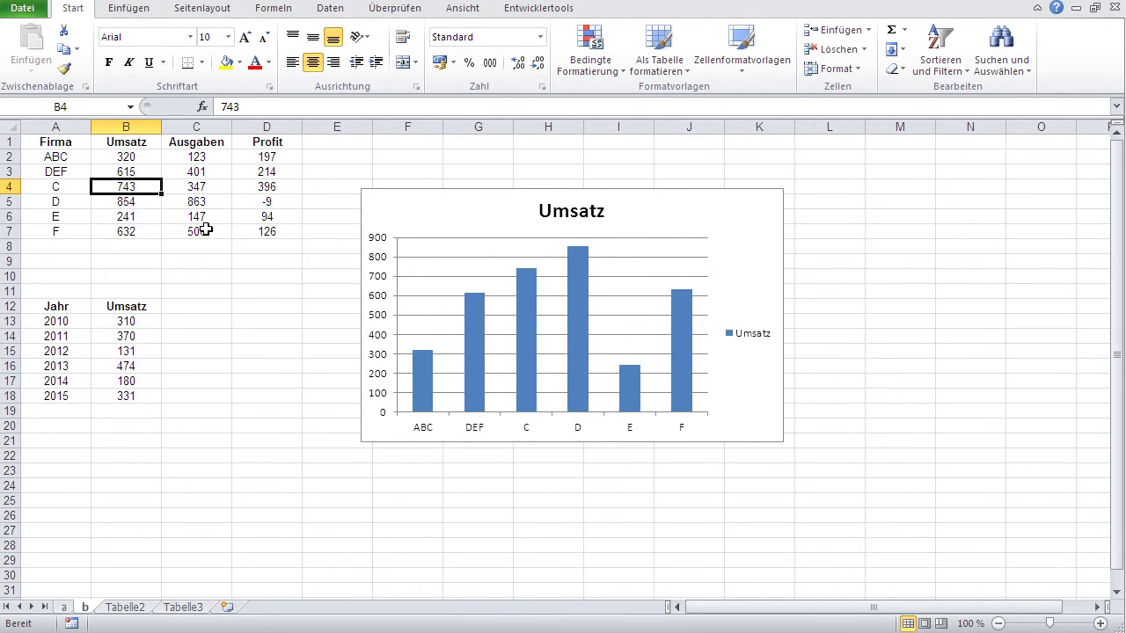
text(1230)
key(Return)
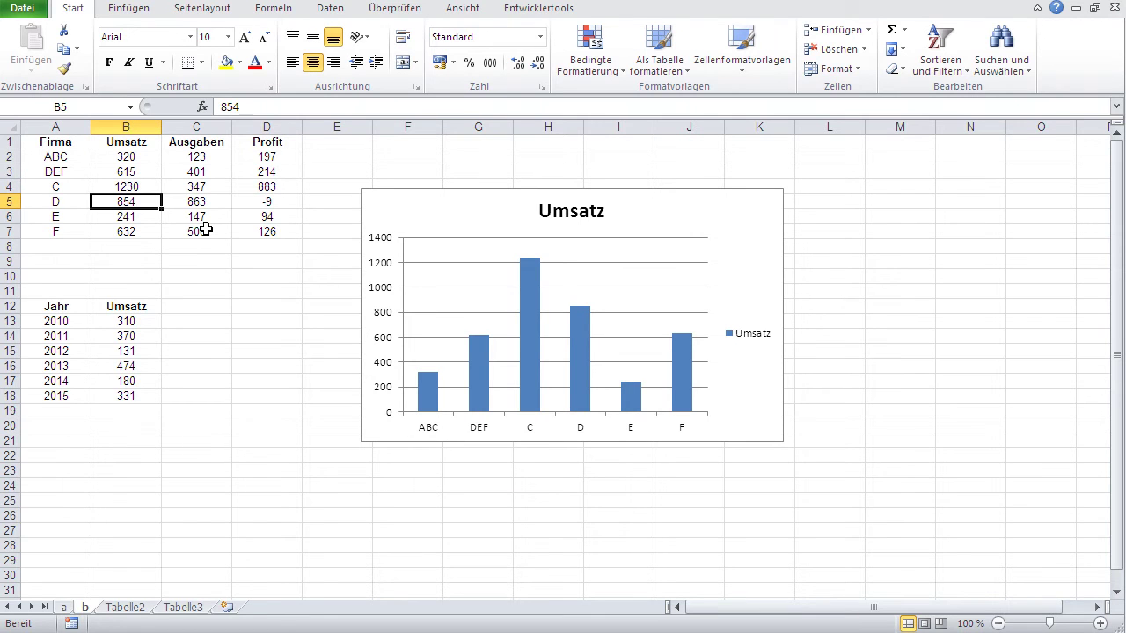
mouse_move(542, 280)
key(ctrl+z)
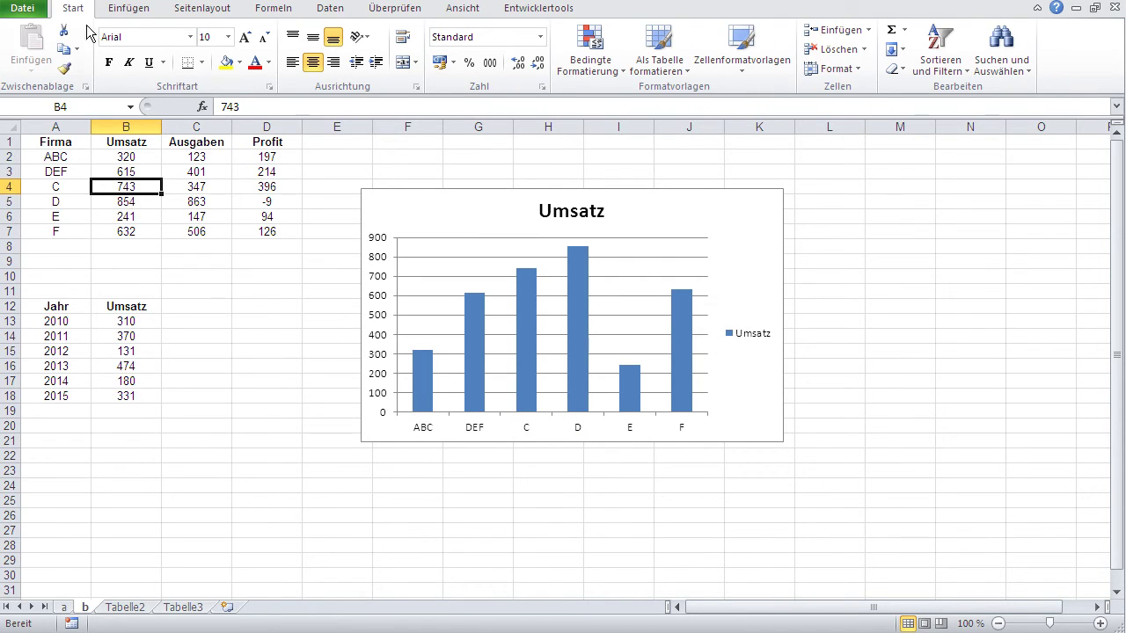
key(ctrl+z)
key(ctrl+z)
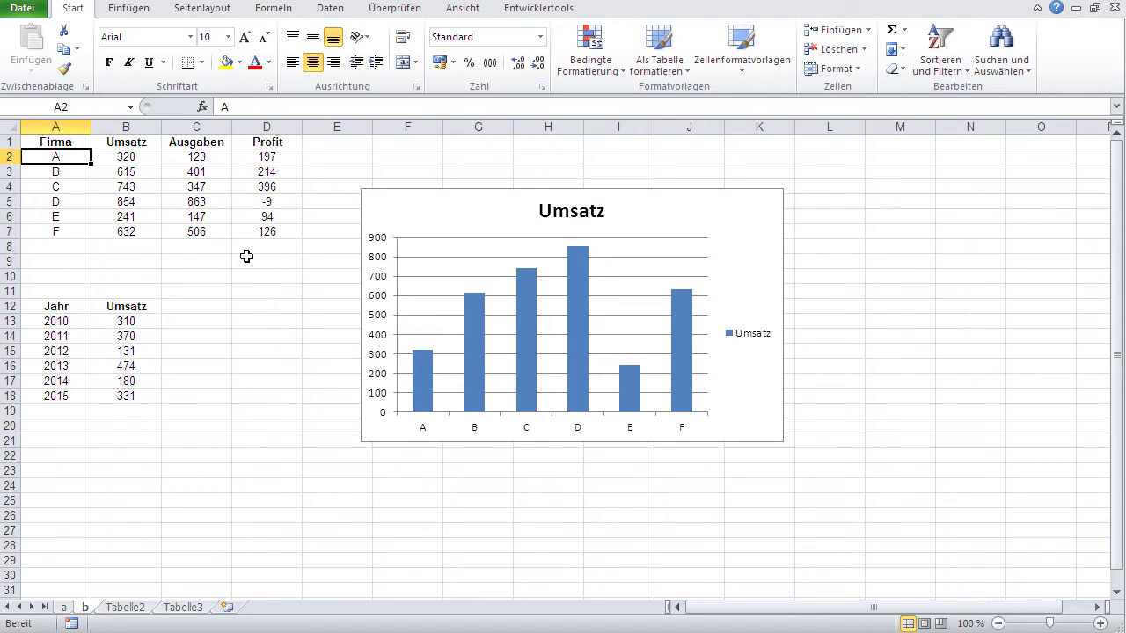
click(418, 204)
Step: Replace the Umsatz chart with a clustered cylinder chart of A1:C7 (Umsatz and Ausgaben)
key(Delete)
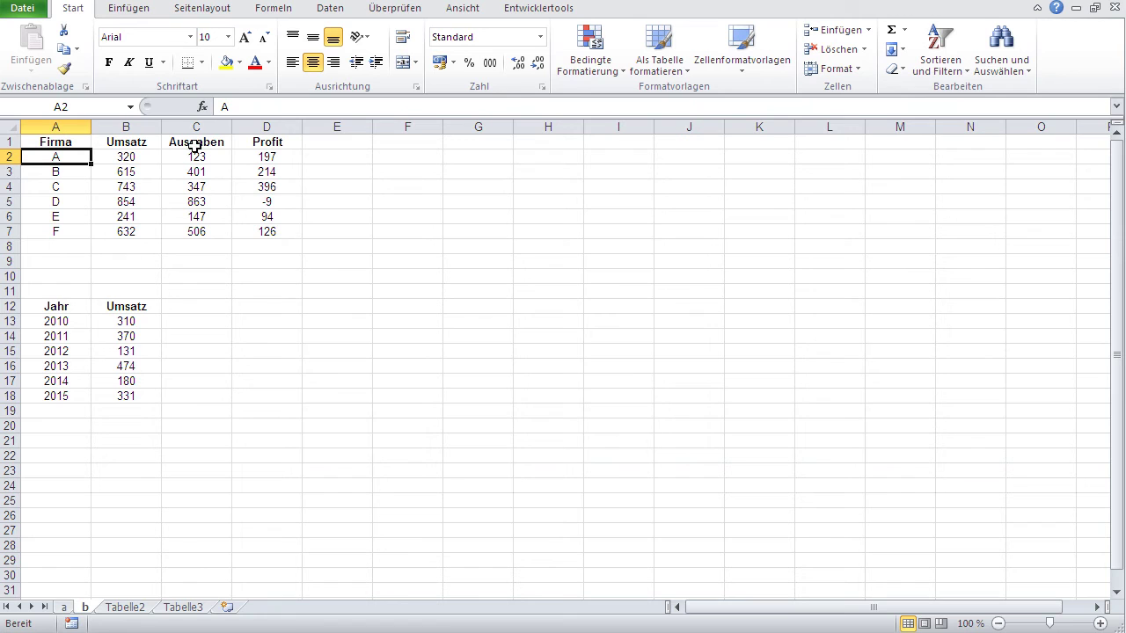
mouse_move(53, 143)
mouse_down()
mouse_move(102, 227)
mouse_move(182, 227)
mouse_up()
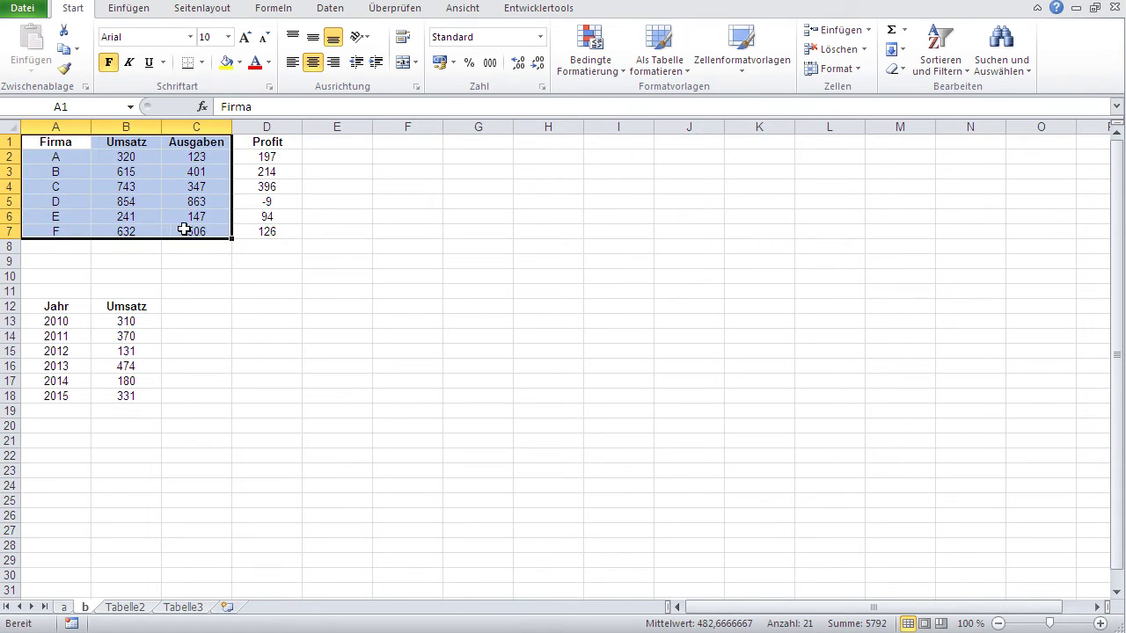
click(148, 10)
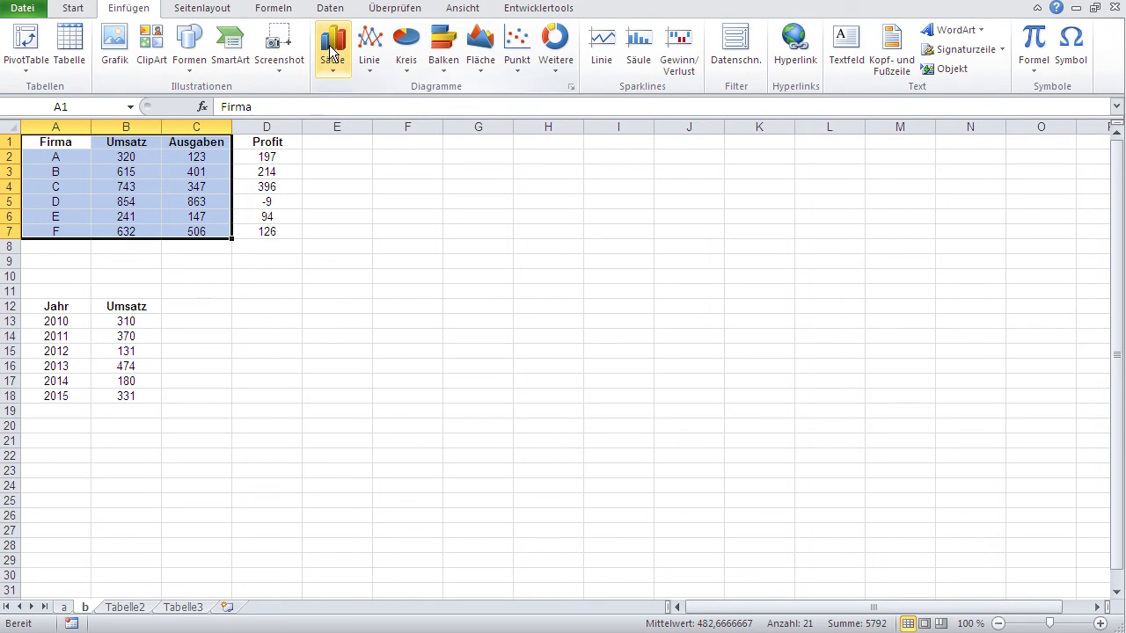
click(333, 52)
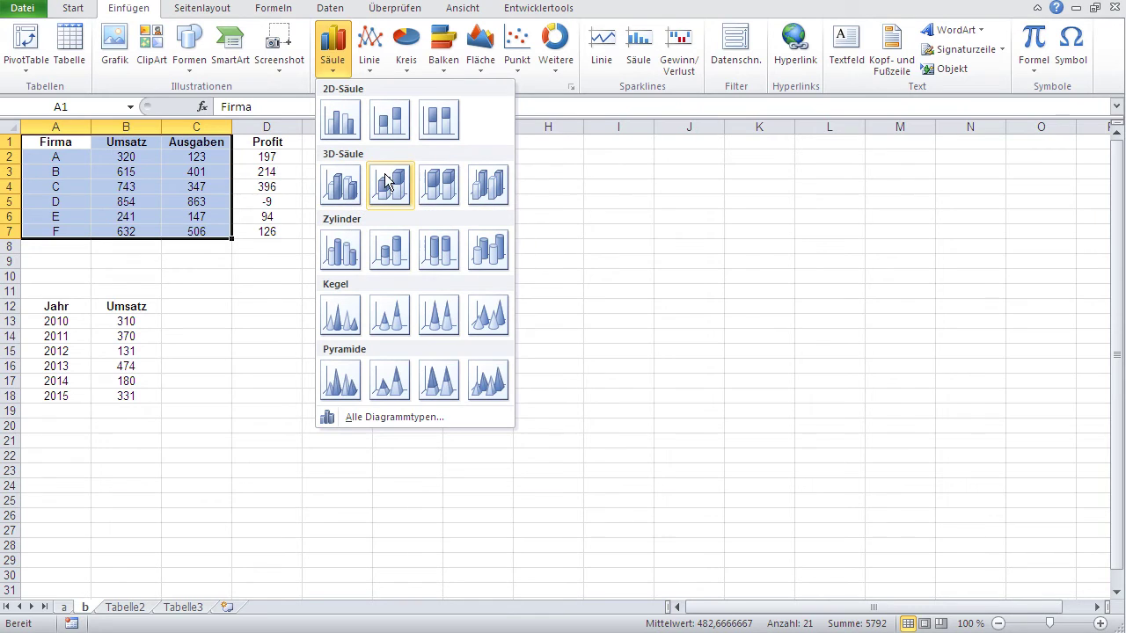
click(334, 258)
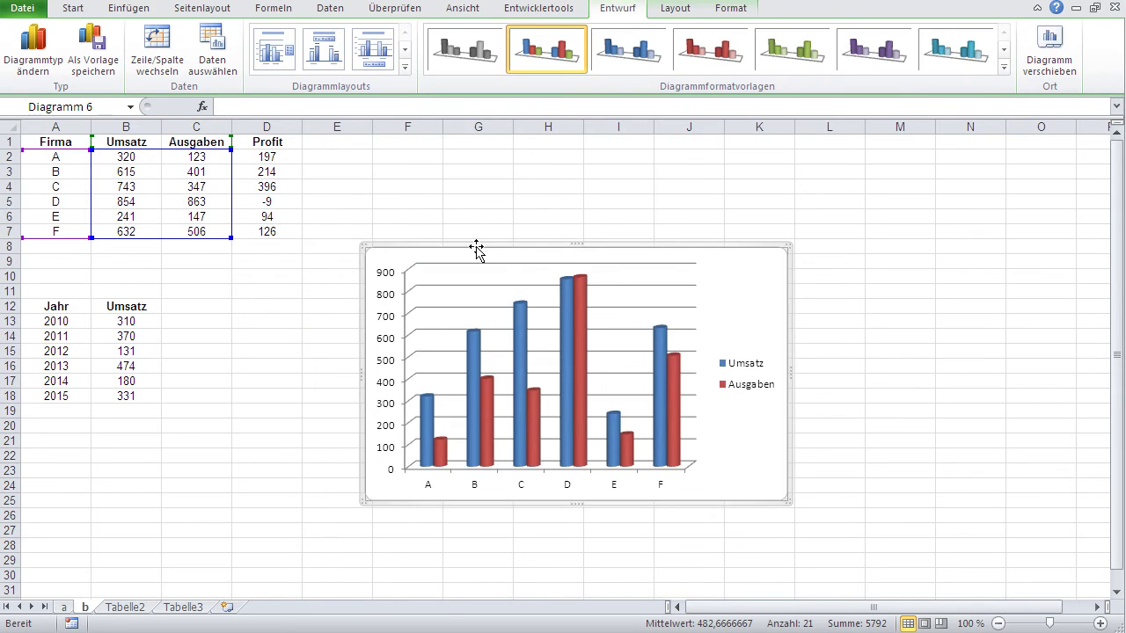
Step: Move the cylinder chart up beside the table and shrink it
drag(471, 252, 457, 187)
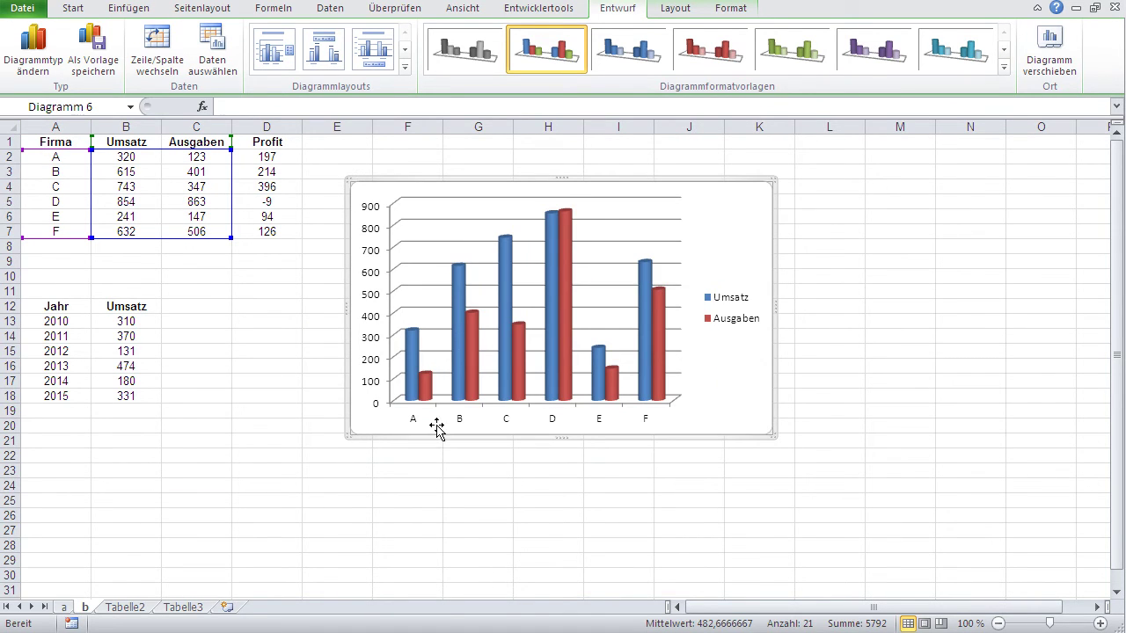
mouse_move(411, 373)
mouse_move(430, 396)
mouse_move(474, 382)
mouse_move(411, 367)
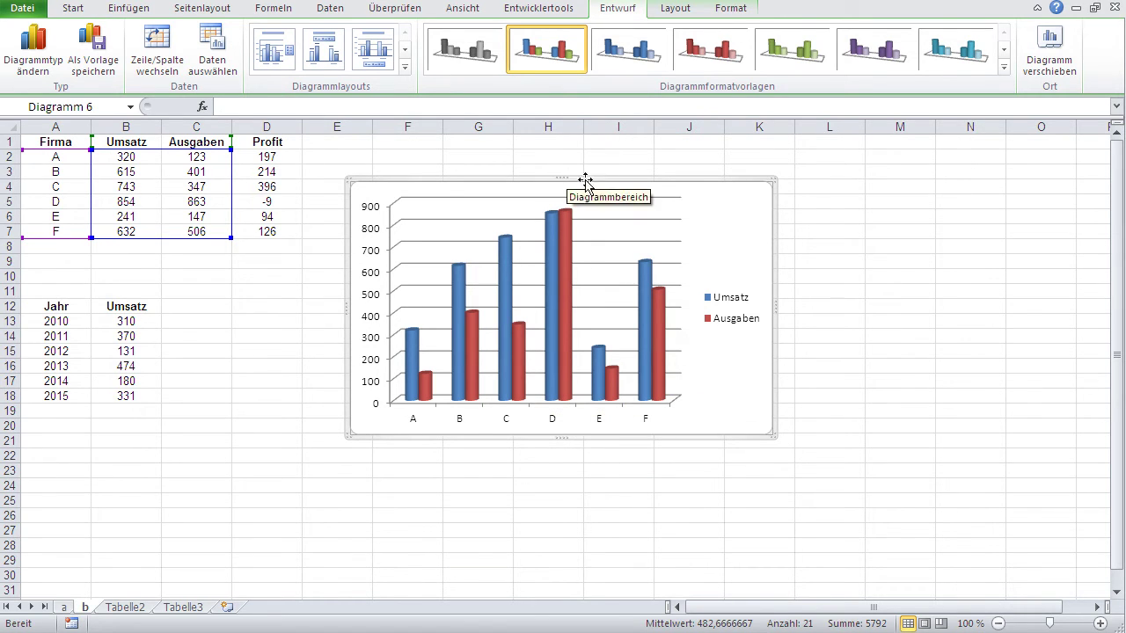
drag(649, 185, 605, 151)
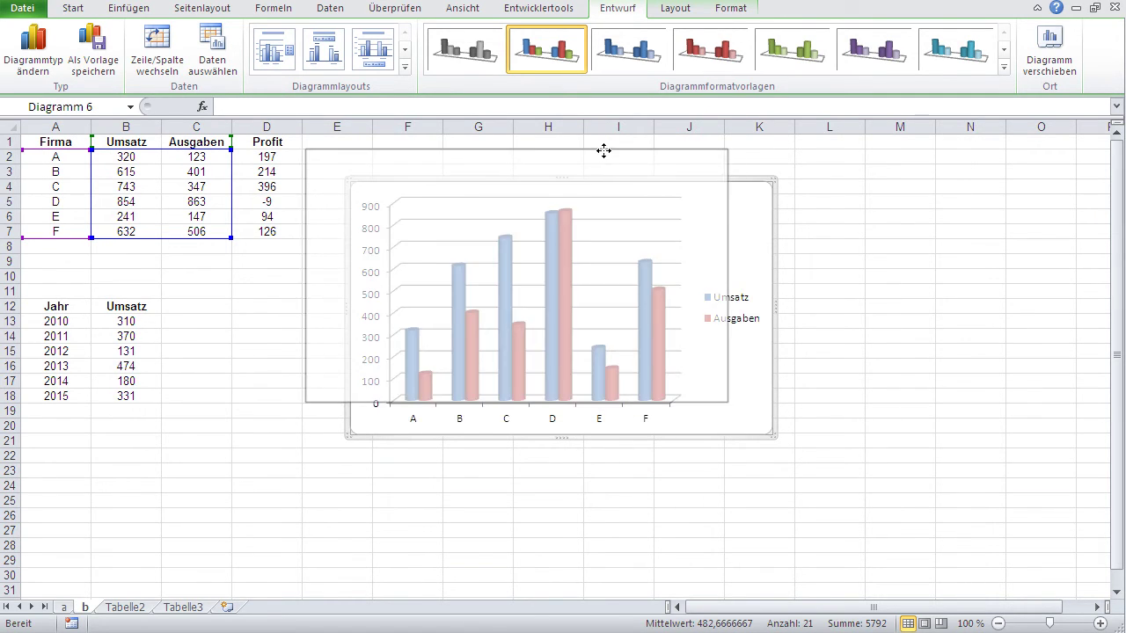
mouse_move(729, 402)
mouse_down()
mouse_move(858, 536)
mouse_move(627, 324)
mouse_up()
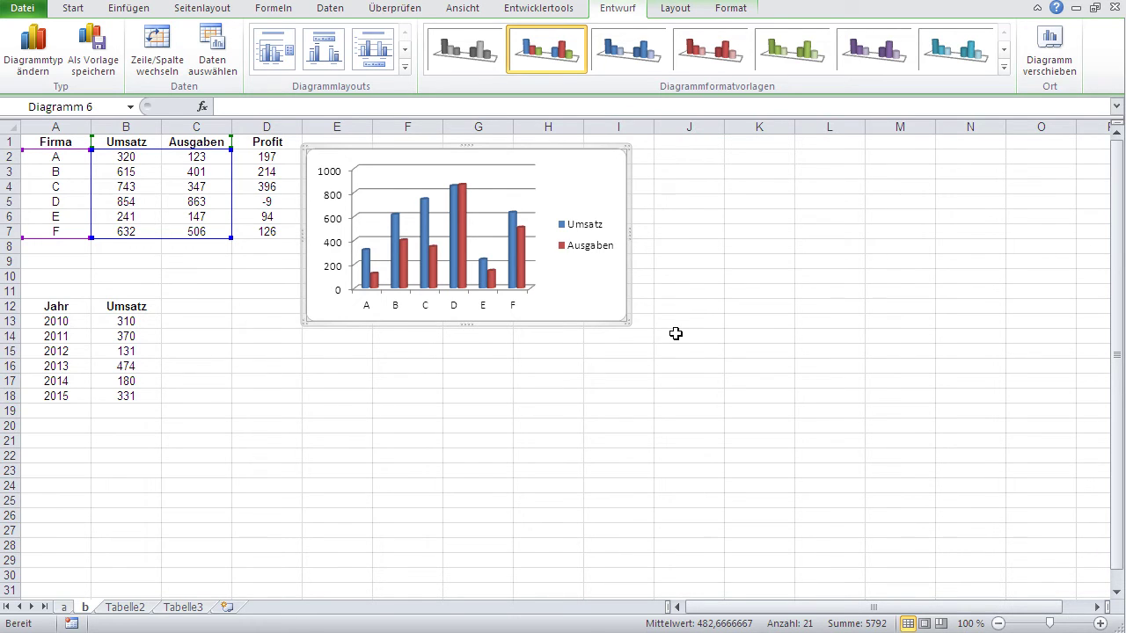
Step: Delete the cylinder chart and clear the range selection
key(Delete)
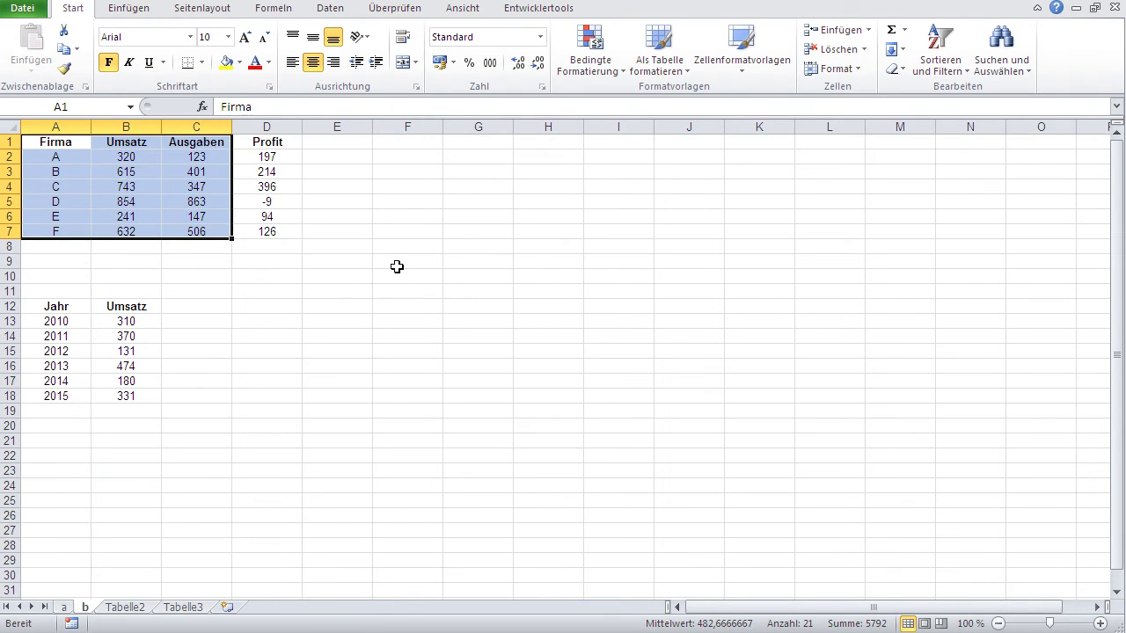
click(282, 167)
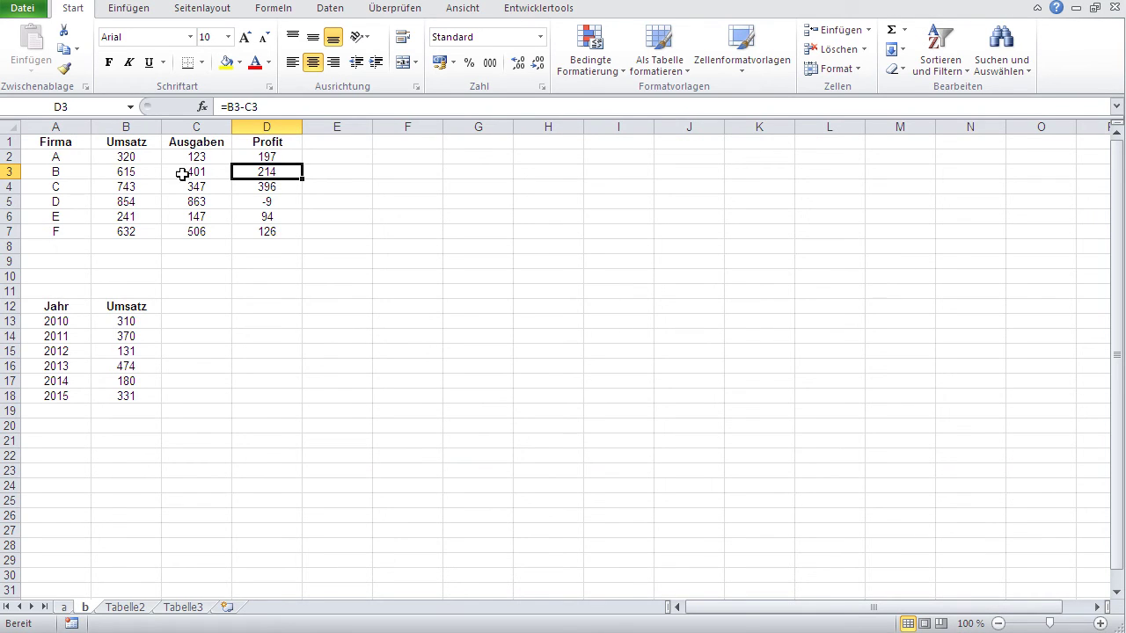
drag(44, 142, 246, 230)
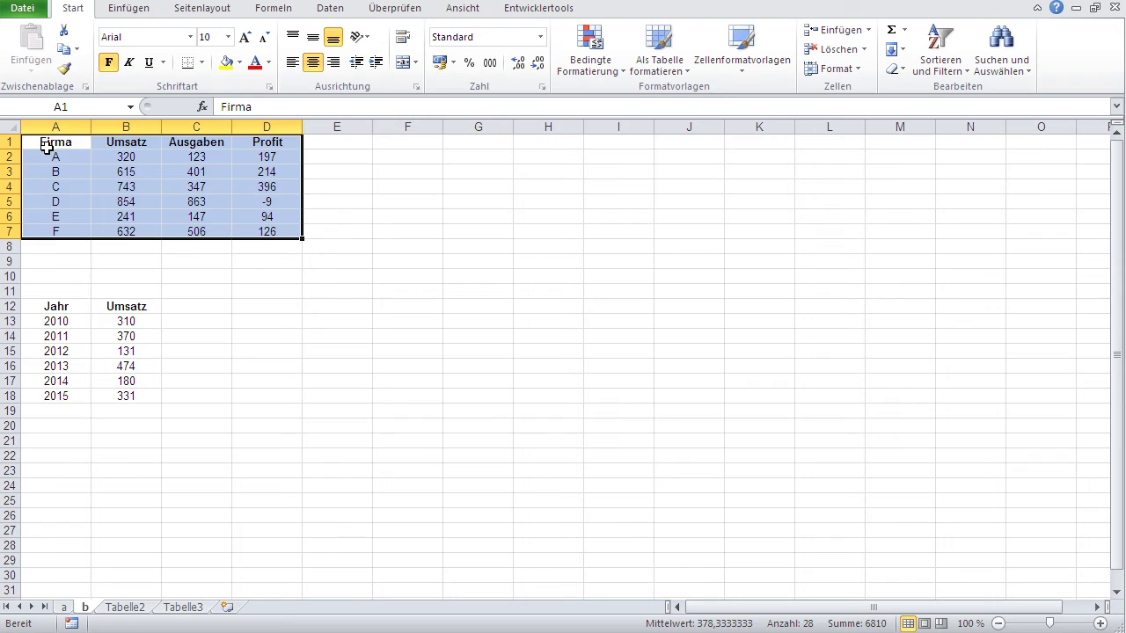
click(46, 146)
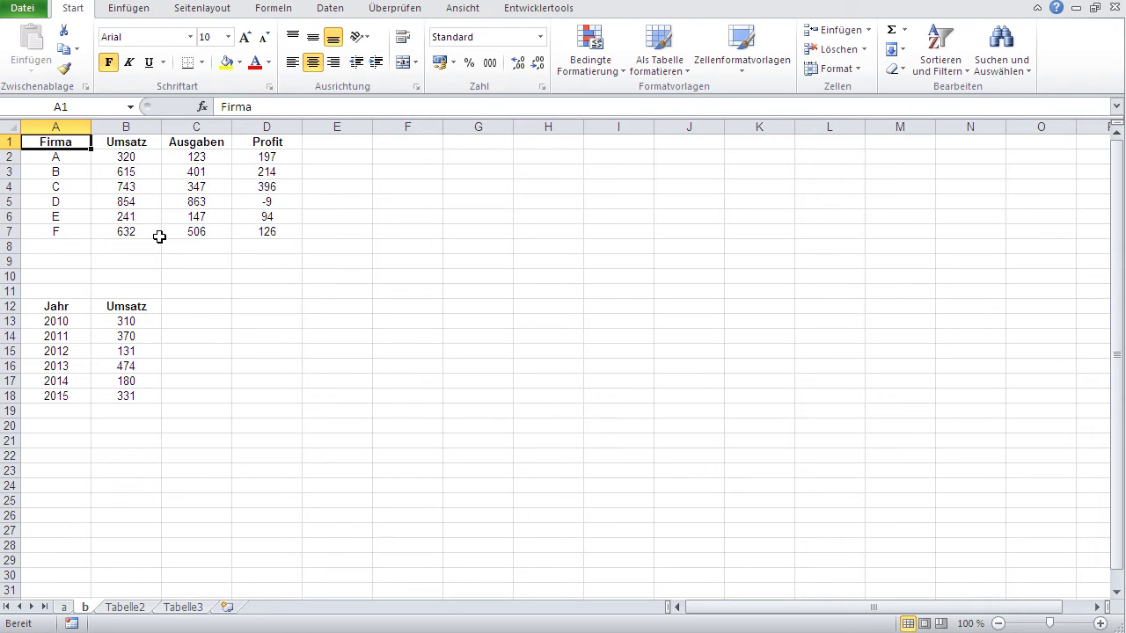
Step: Select the Firma column A1:A7 together with the Profit column D1:D7
drag(37, 144, 35, 230)
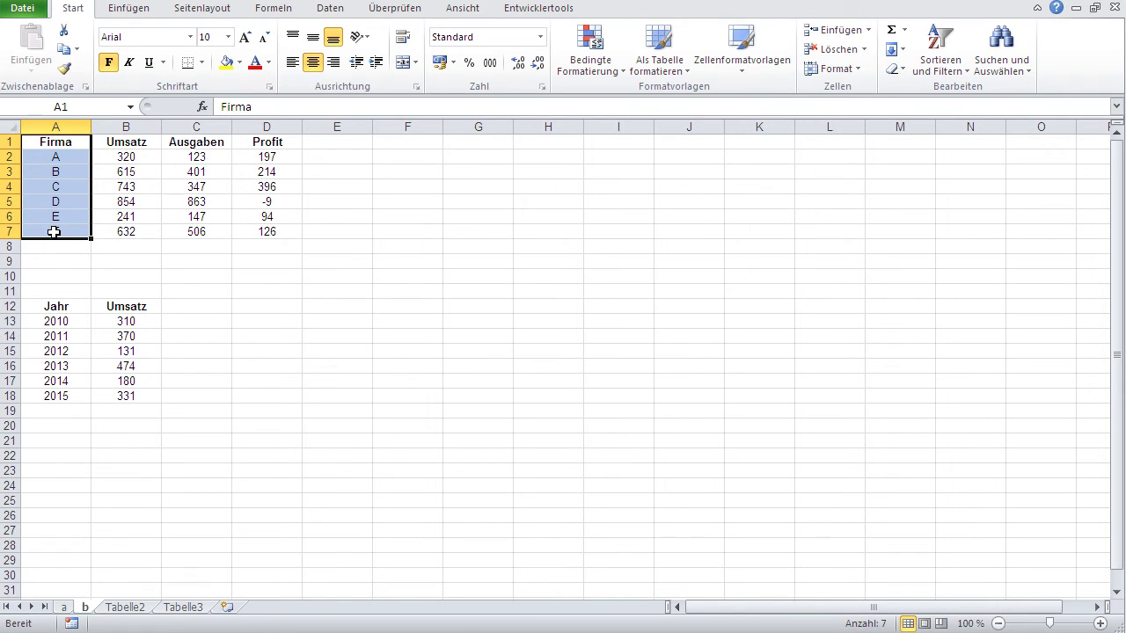
ctrl+drag(264, 146, 260, 230)
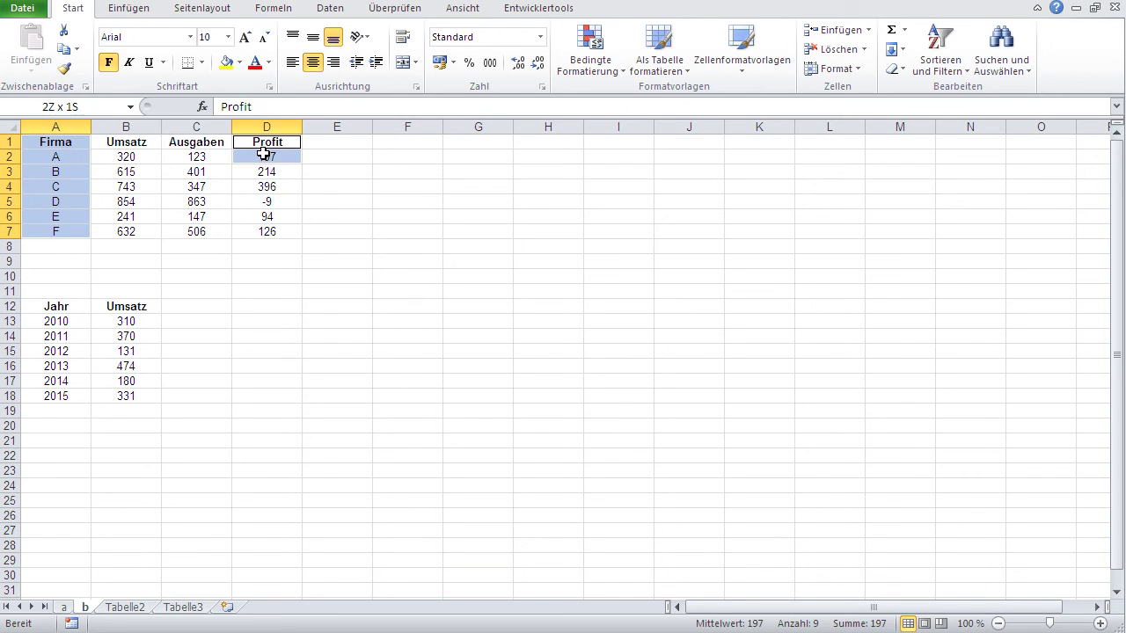
click(235, 268)
drag(55, 145, 43, 226)
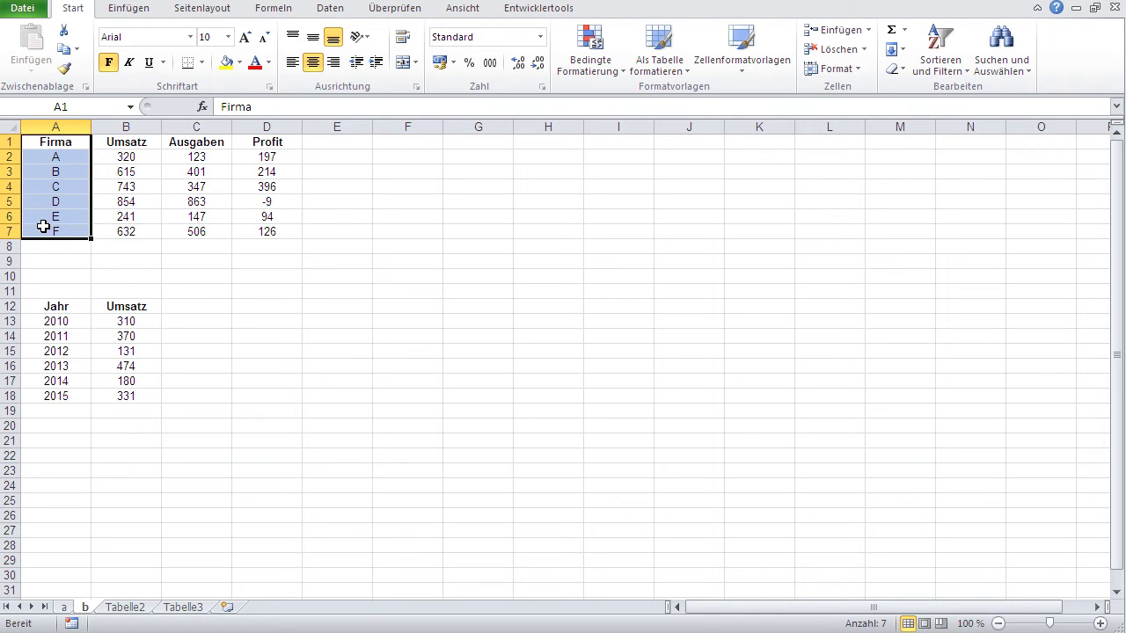
ctrl+drag(276, 142, 269, 226)
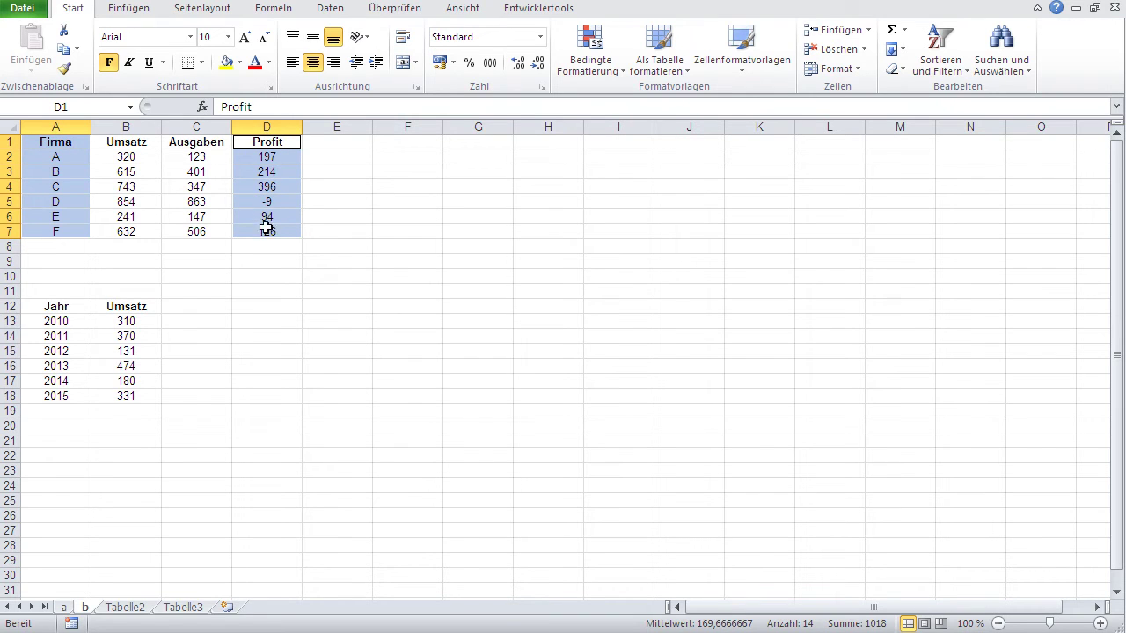
Step: Insert a clustered column chart of Profit per Firma and move it up
click(130, 11)
click(334, 51)
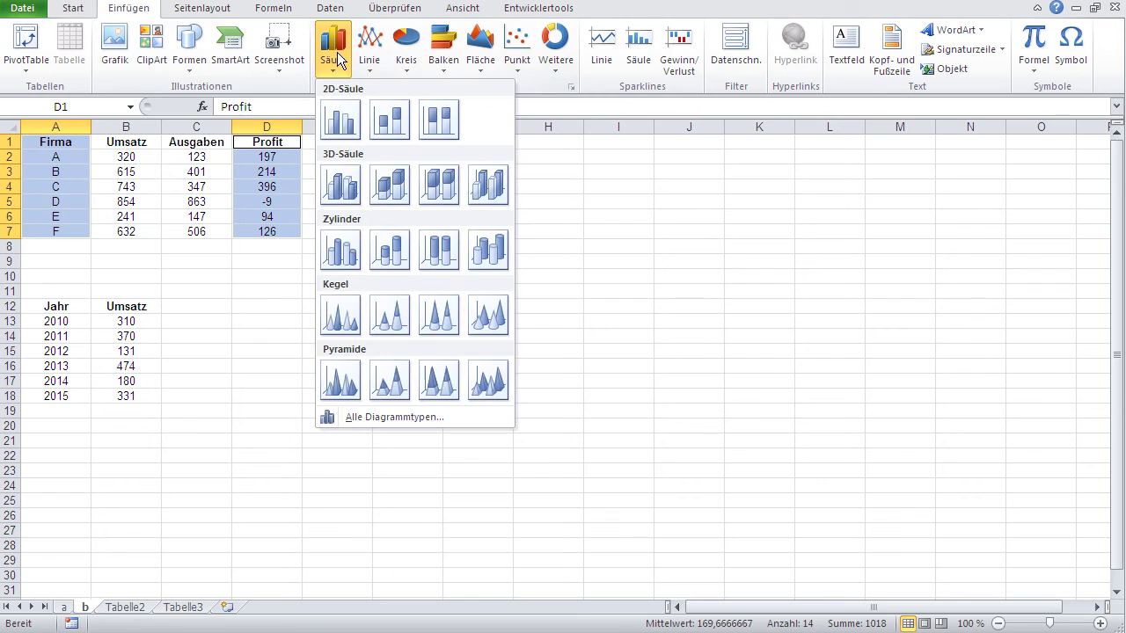
click(342, 128)
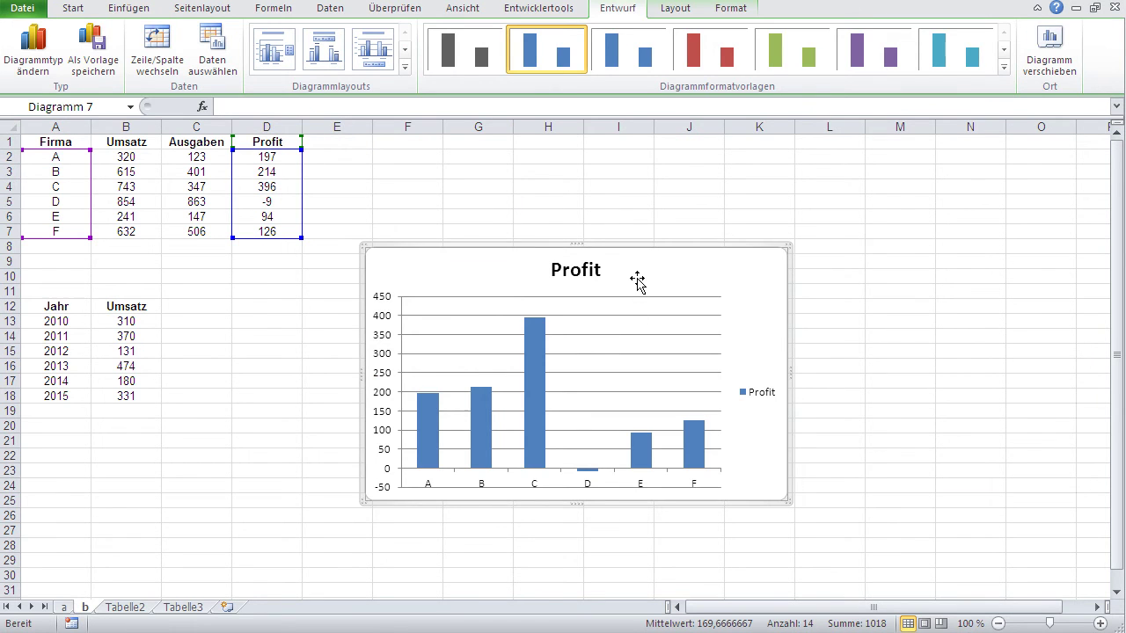
drag(637, 275, 631, 216)
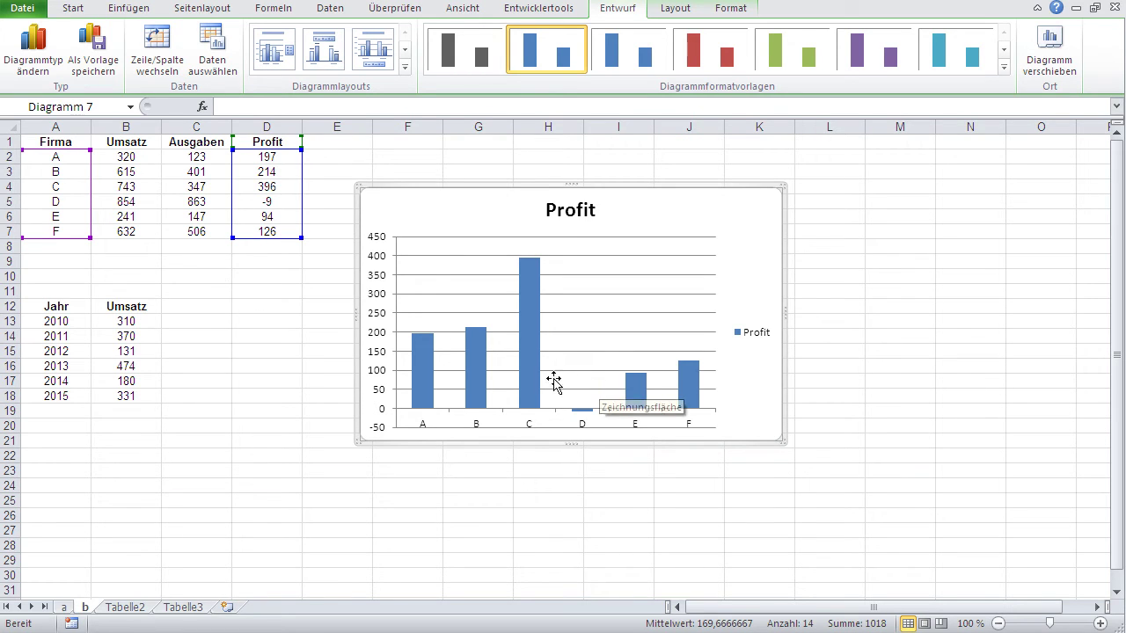
Step: Delete the Profit legend from the column chart
mouse_move(642, 395)
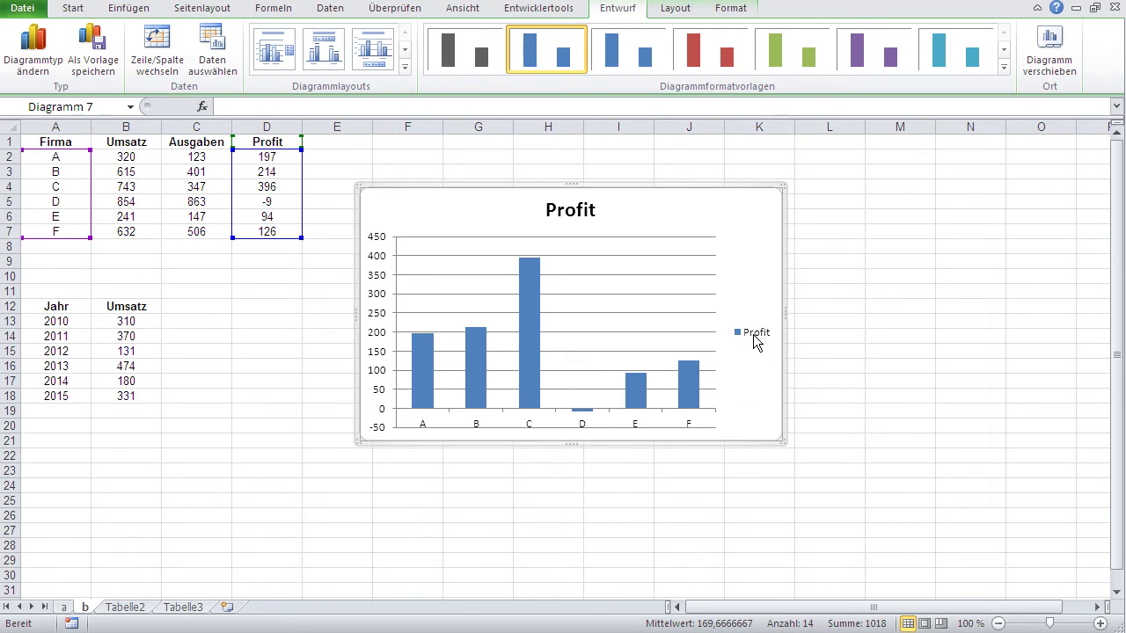
click(752, 334)
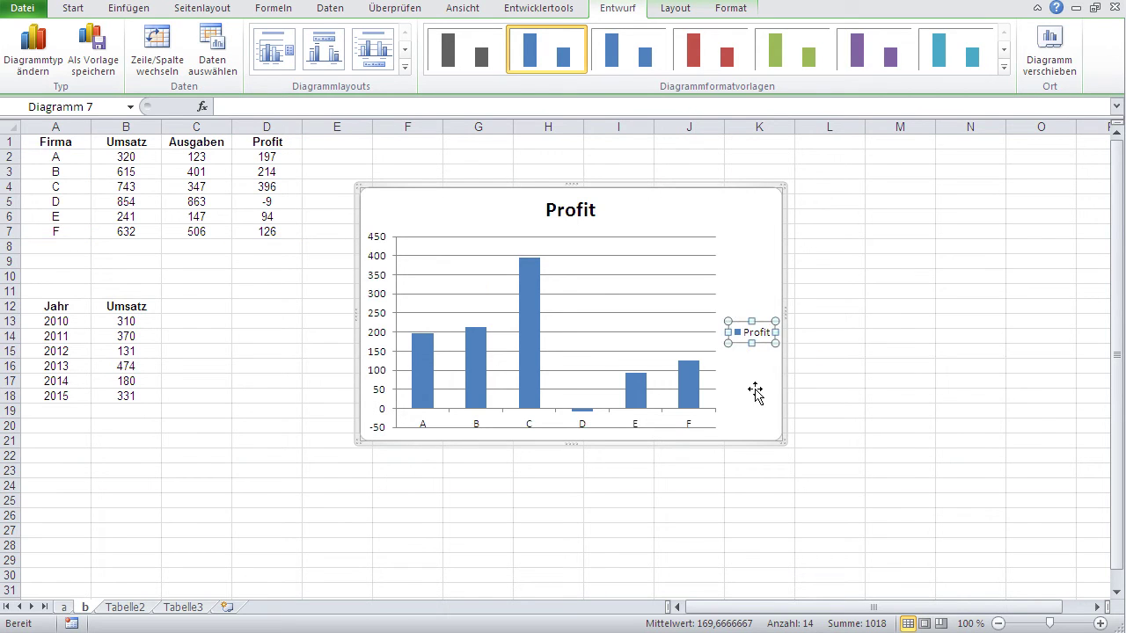
key(Delete)
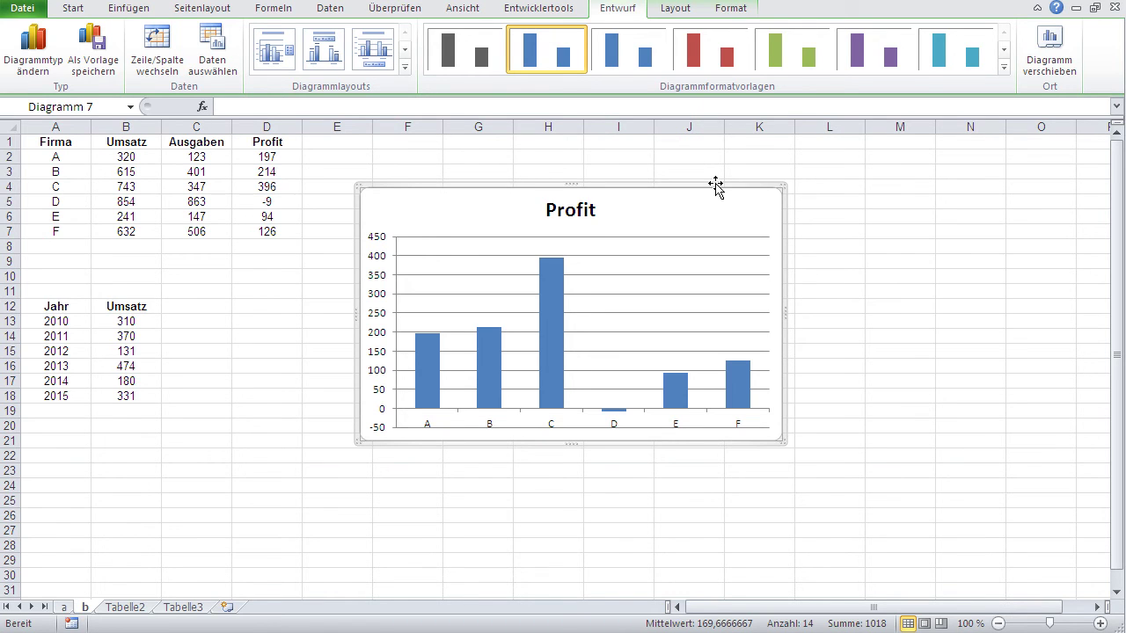
Step: Replace the Profit chart with a basic 2D line chart of A12:B18, placed beside the tables
key(Delete)
click(191, 346)
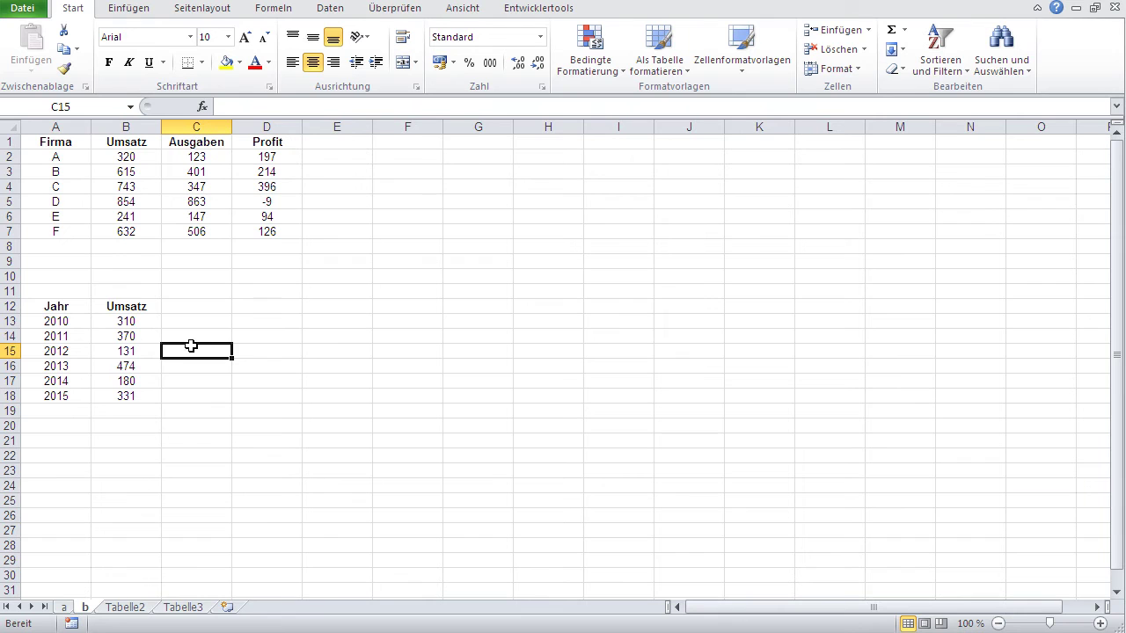
mouse_move(56, 307)
mouse_down()
mouse_move(106, 353)
mouse_move(106, 396)
mouse_up()
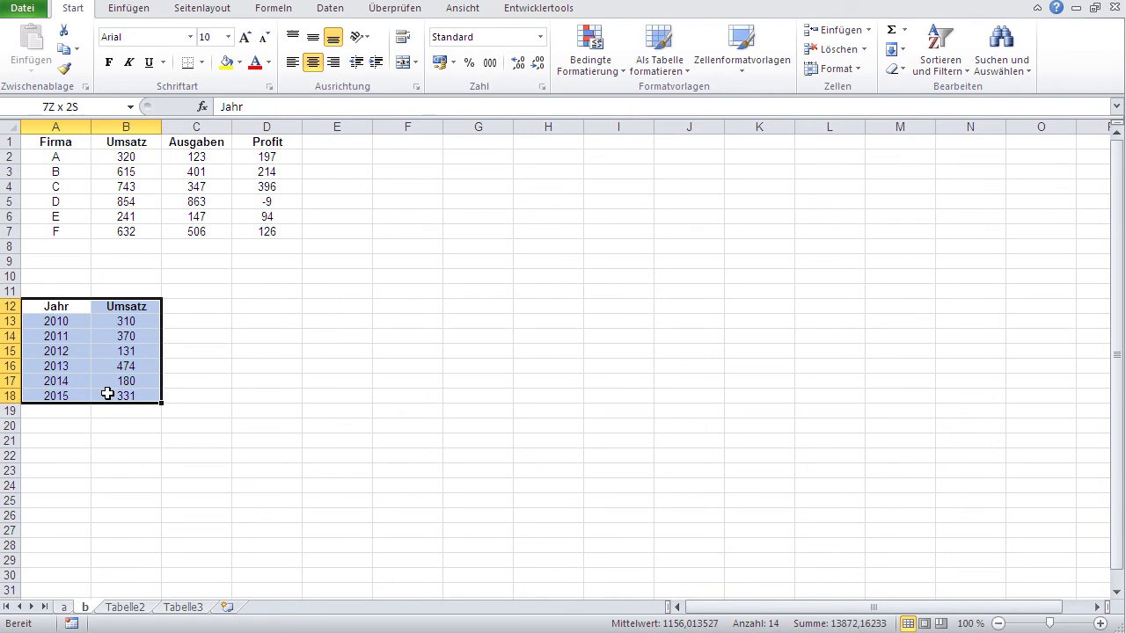
click(130, 8)
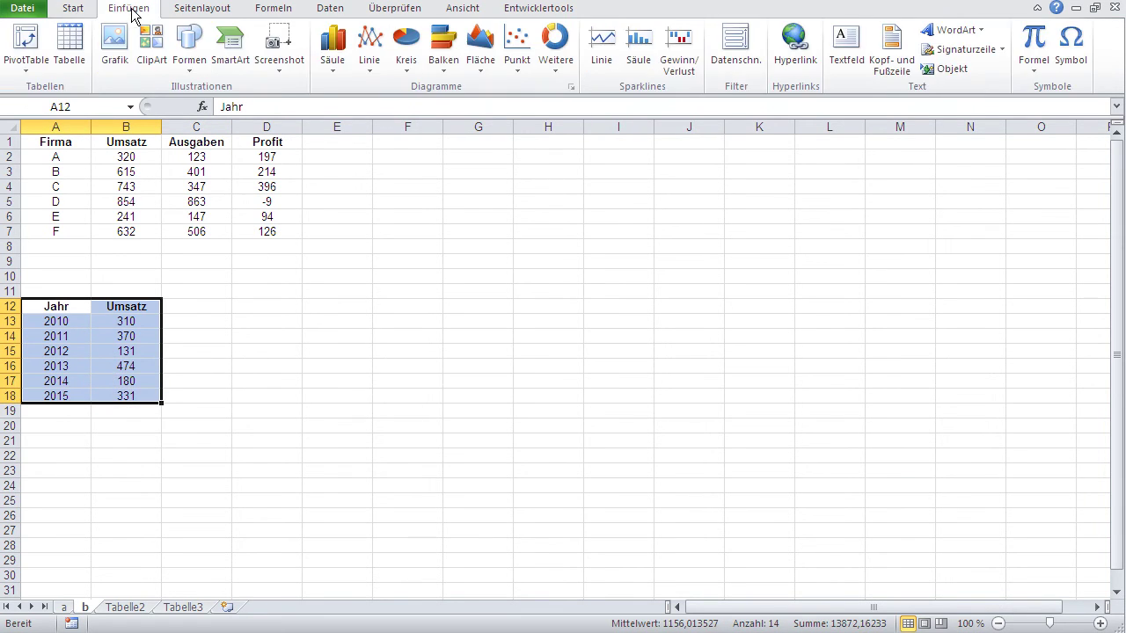
click(368, 51)
click(366, 119)
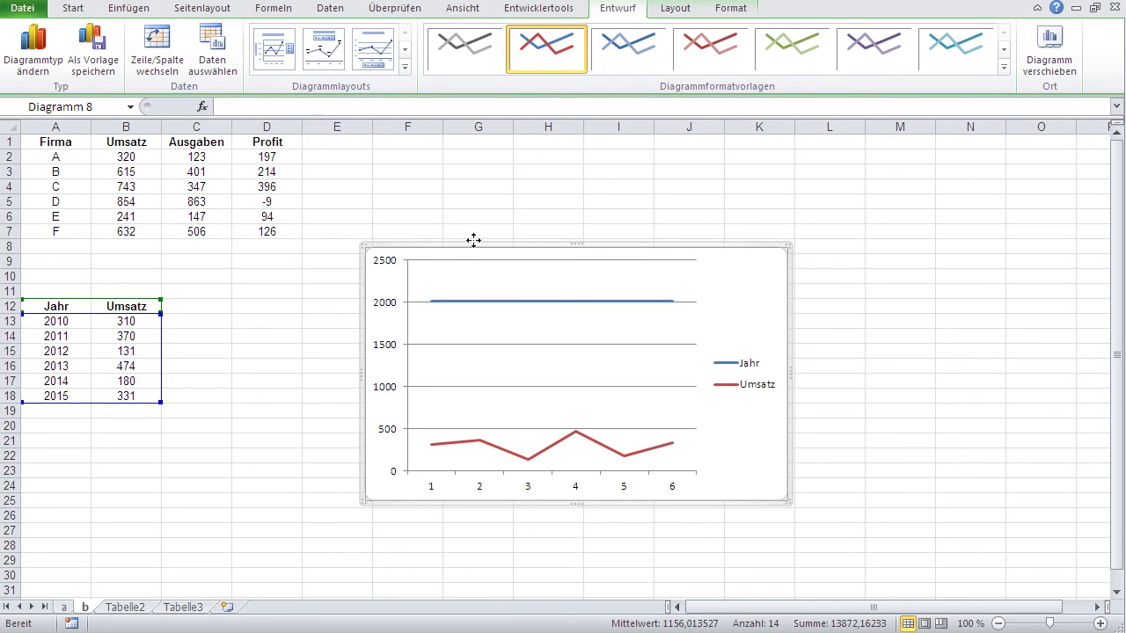
drag(499, 282, 487, 240)
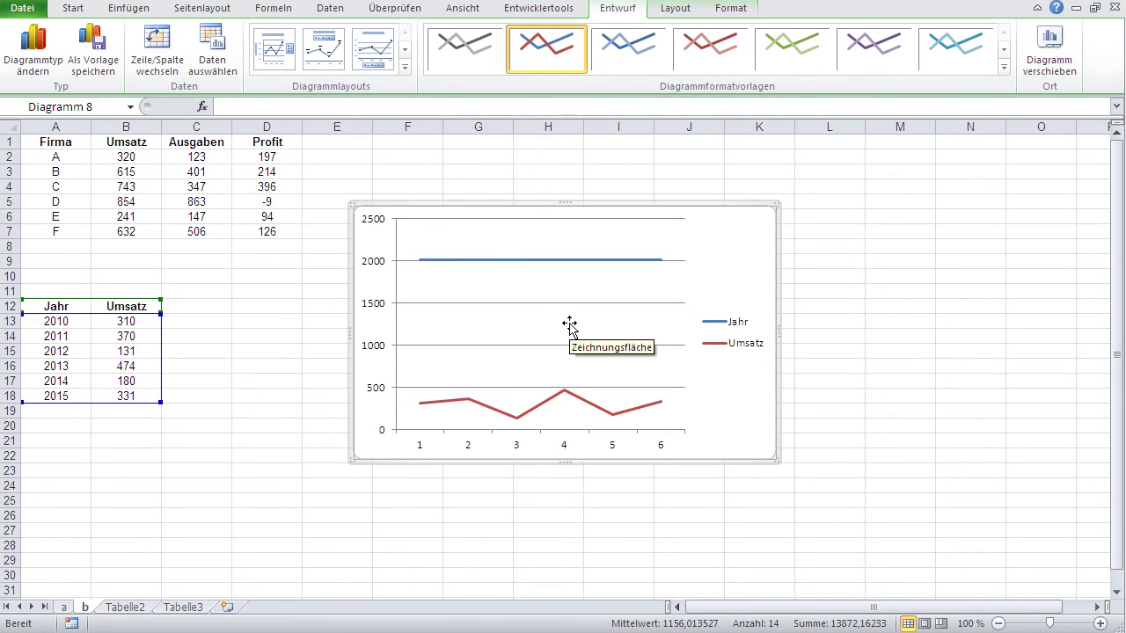
mouse_move(542, 408)
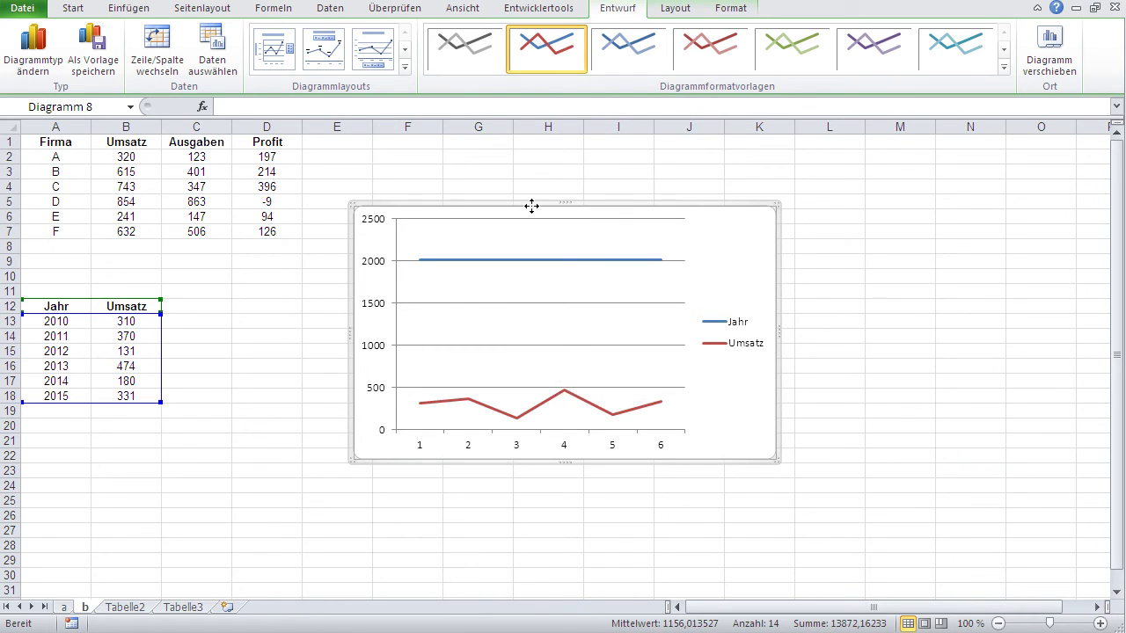
Step: Lower the Jahr/Umsatz chart slightly and insert a line chart of A1:B7 (Umsatz per Firma)
drag(532, 206, 529, 263)
drag(66, 144, 118, 227)
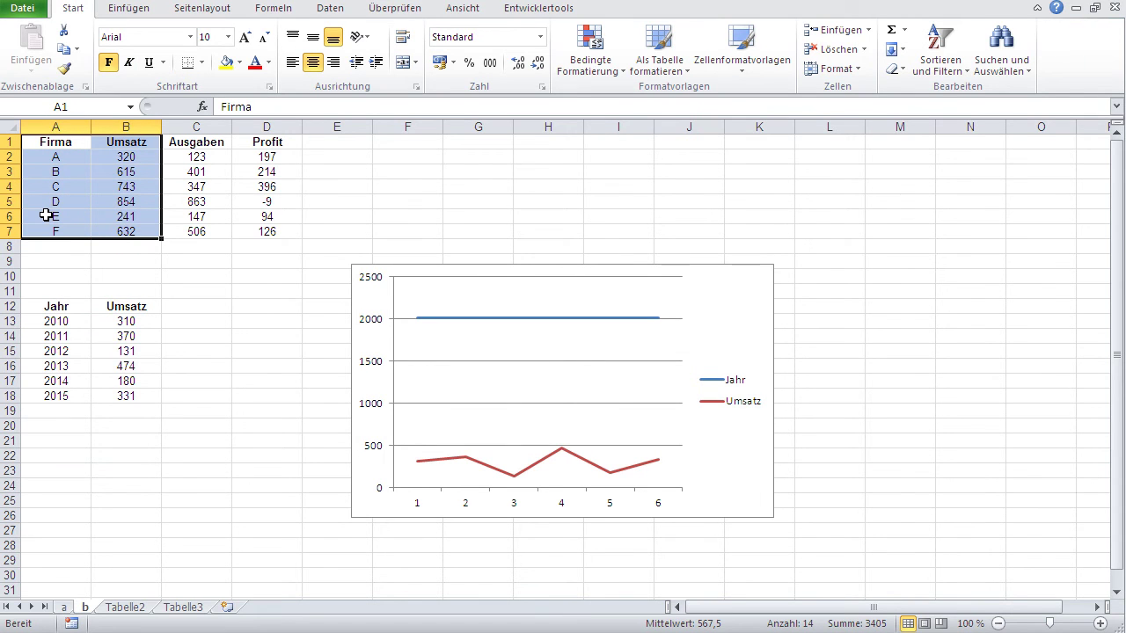
click(139, 11)
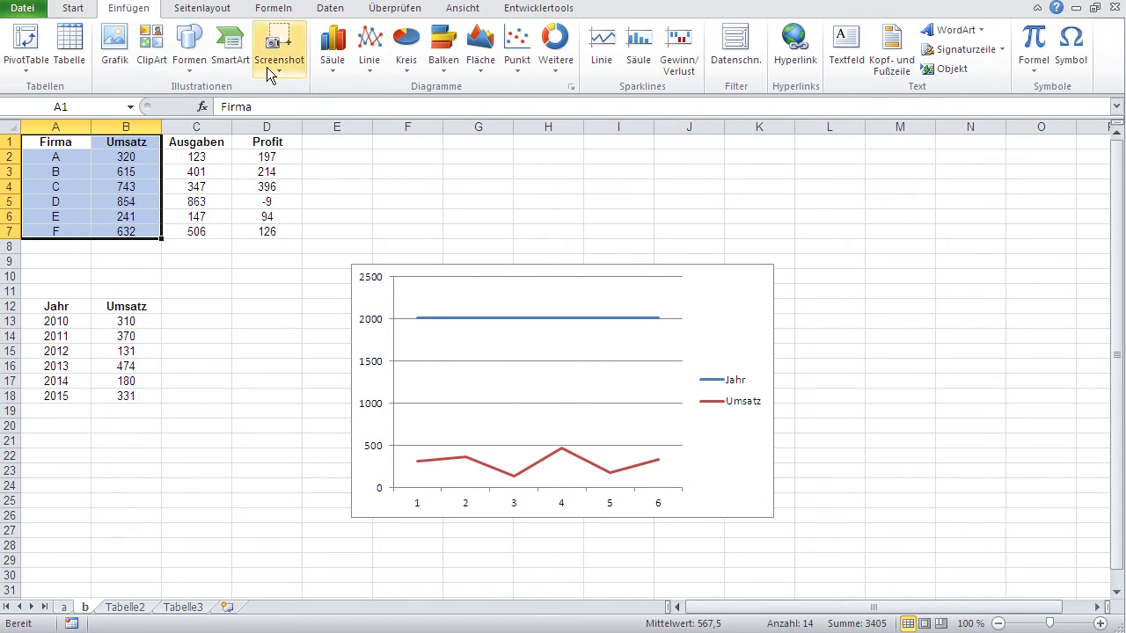
click(369, 54)
click(377, 119)
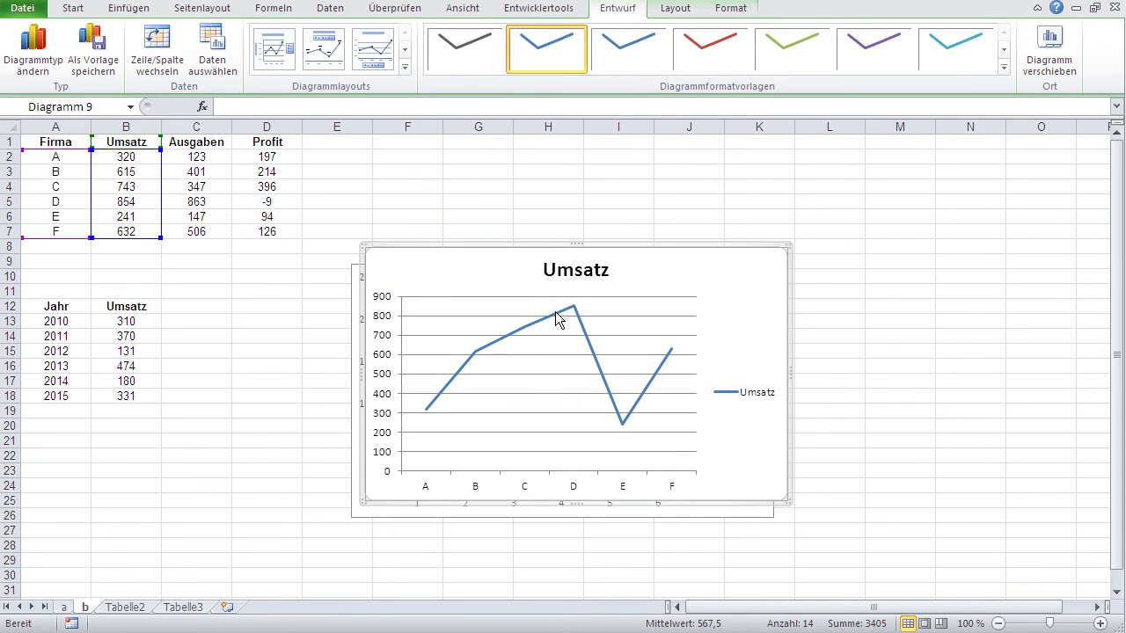
Step: Reposition the Umsatz line chart and its title, then delete it
drag(544, 284, 614, 179)
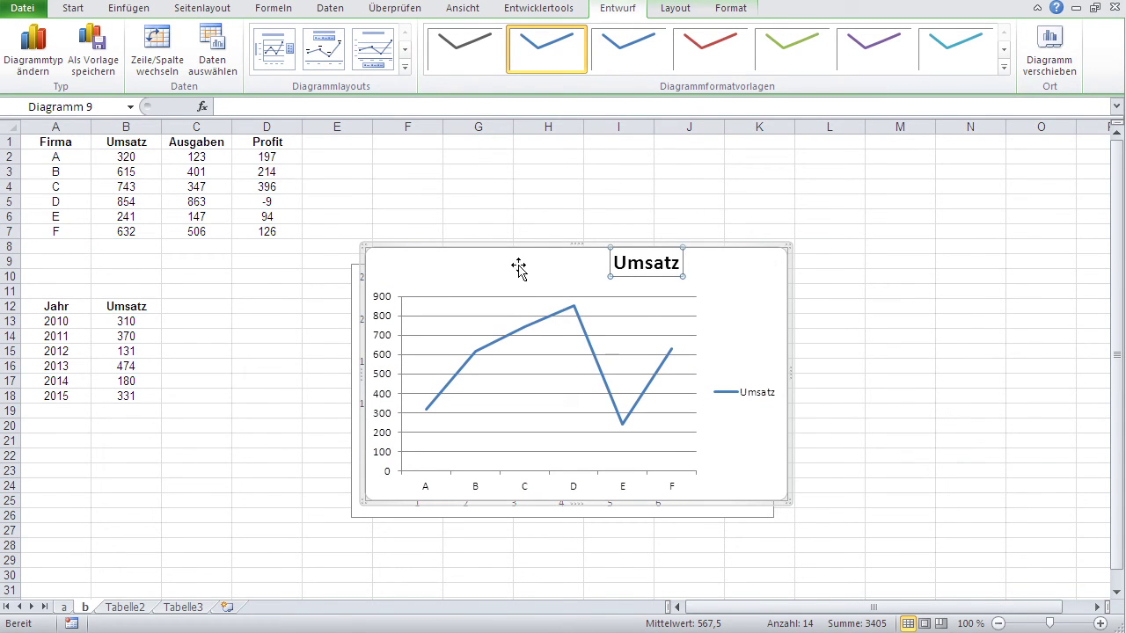
drag(512, 247, 512, 169)
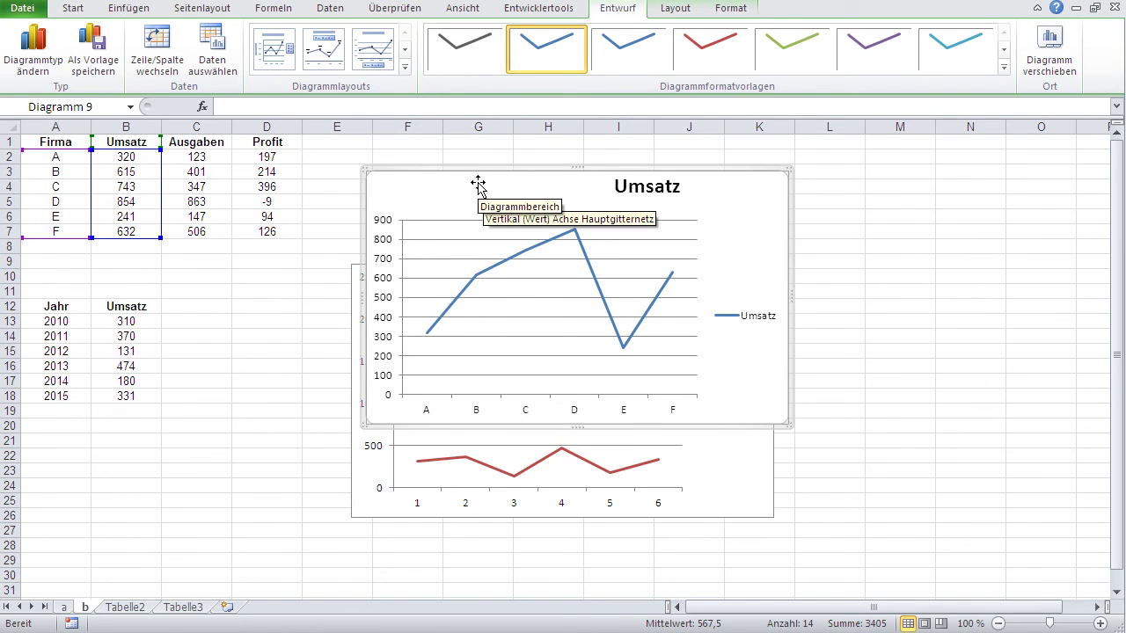
key(Delete)
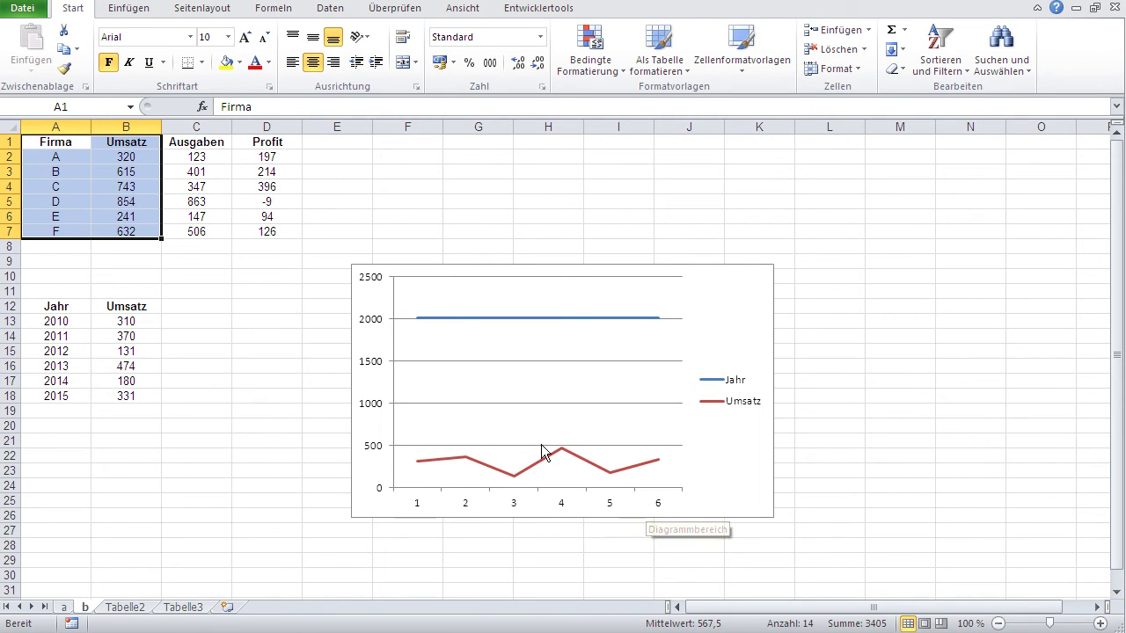
Step: Delete the Jahr/Umsatz line chart
click(536, 290)
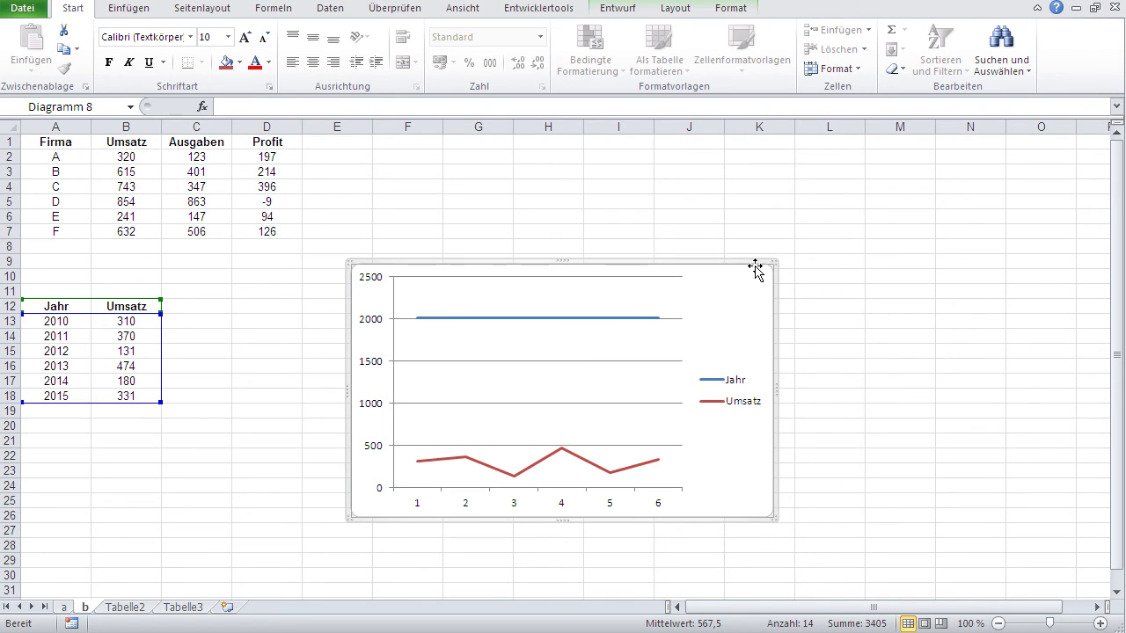
key(Delete)
click(302, 389)
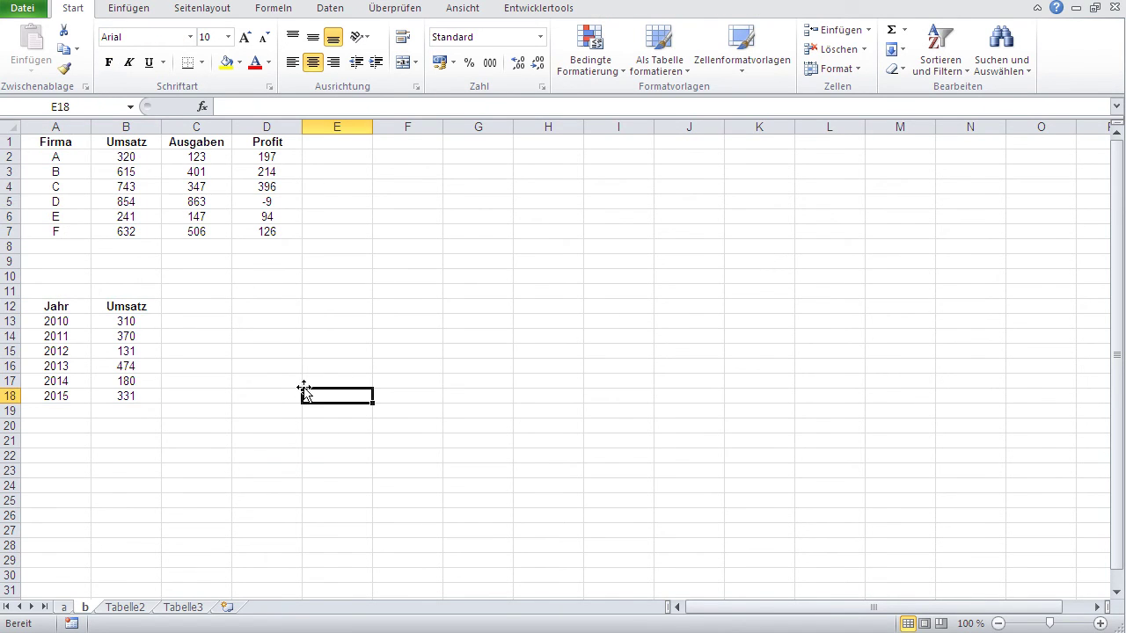
Step: Clear the Jahr heading in A12 and select the range A12:B18
click(47, 308)
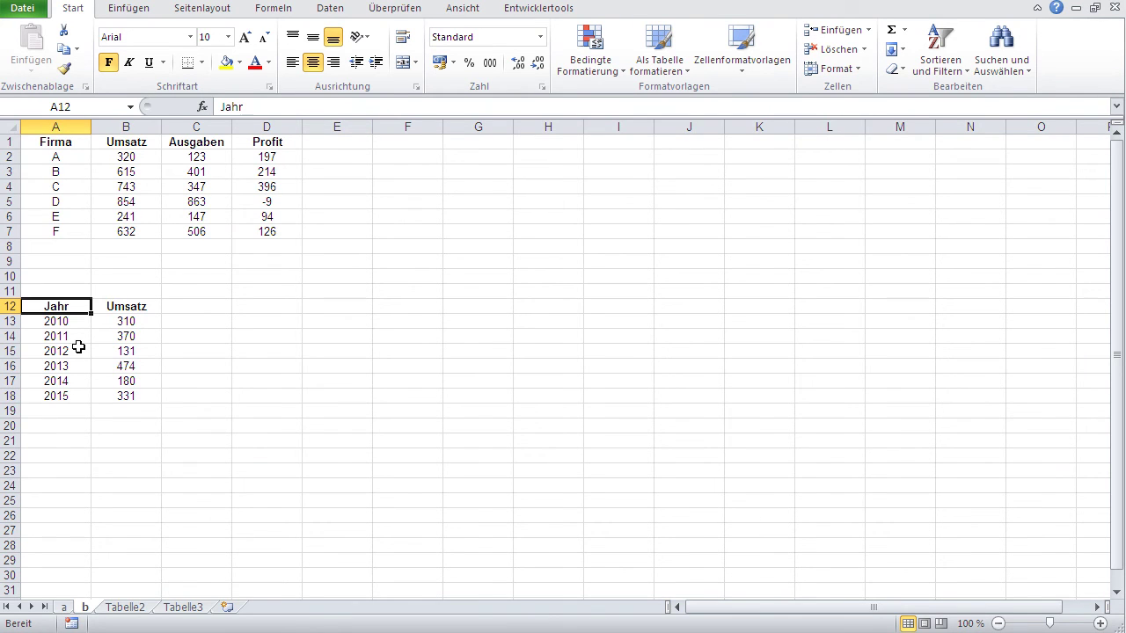
key(Delete)
click(216, 383)
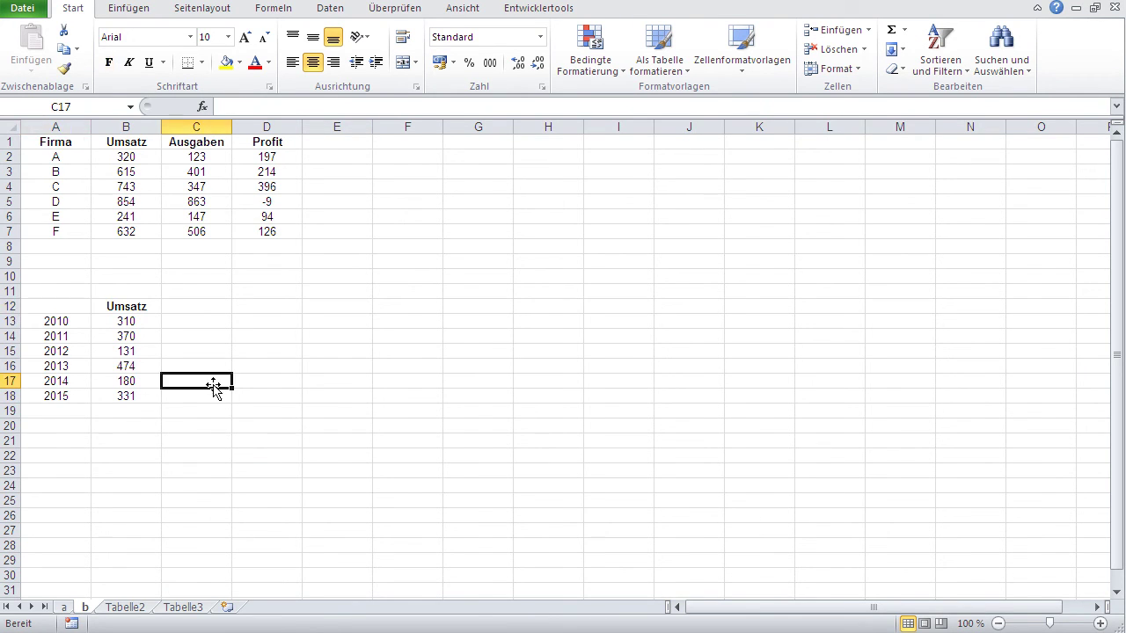
mouse_move(50, 312)
mouse_down()
mouse_move(104, 361)
mouse_move(103, 396)
mouse_up()
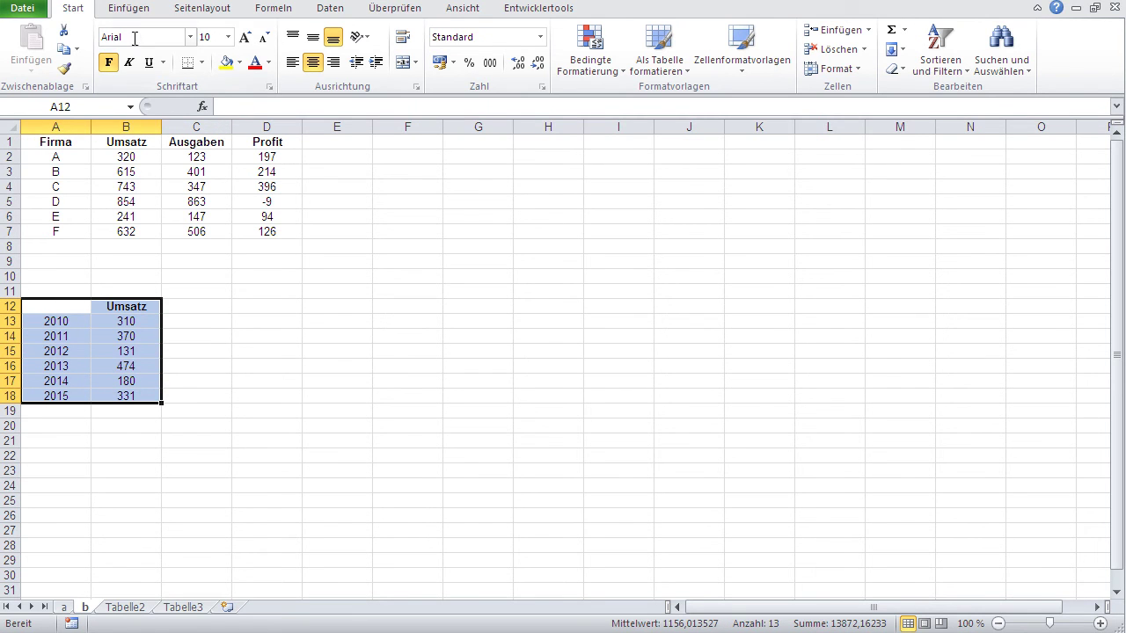
Step: Insert a 2D line chart of Umsatz for 2010–2015, move it into place, and delete its legend
click(128, 8)
click(368, 53)
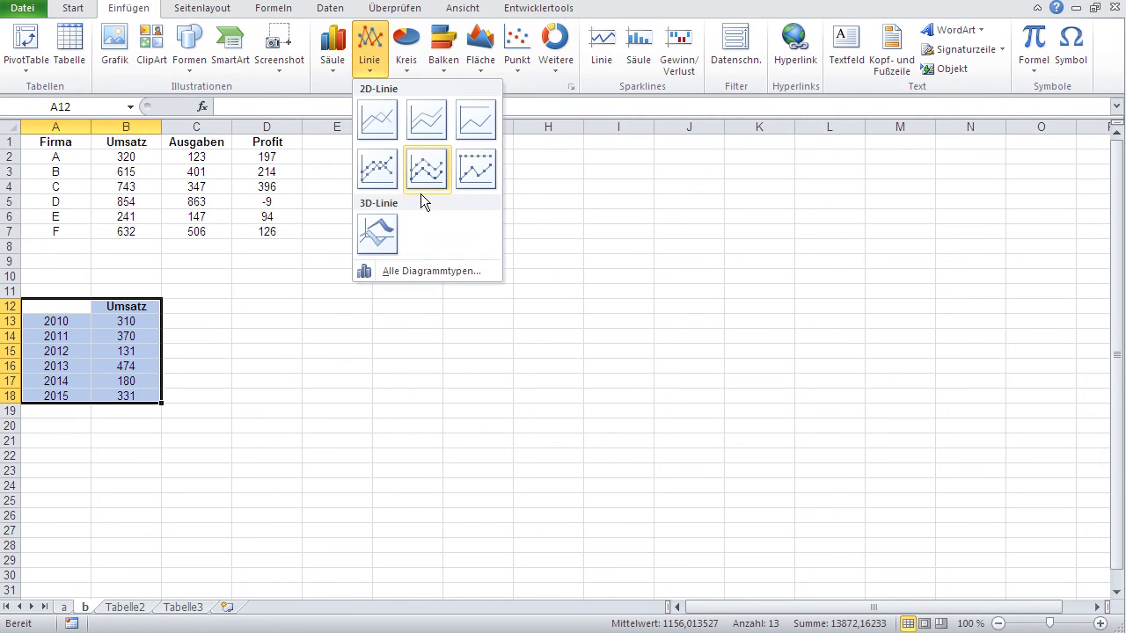
click(388, 121)
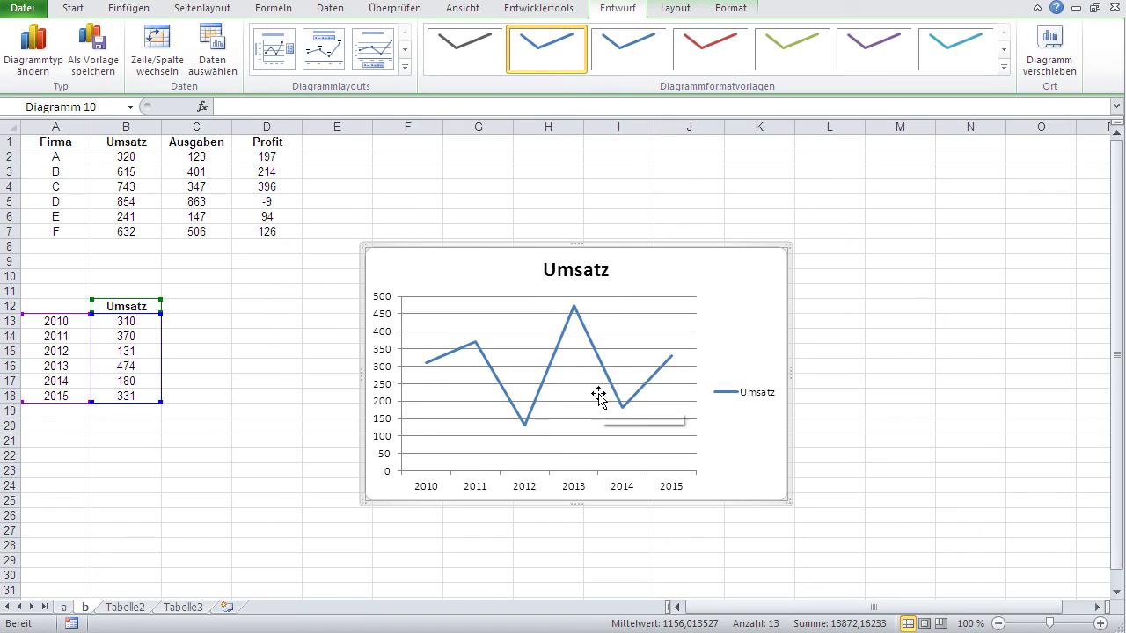
drag(682, 264, 714, 222)
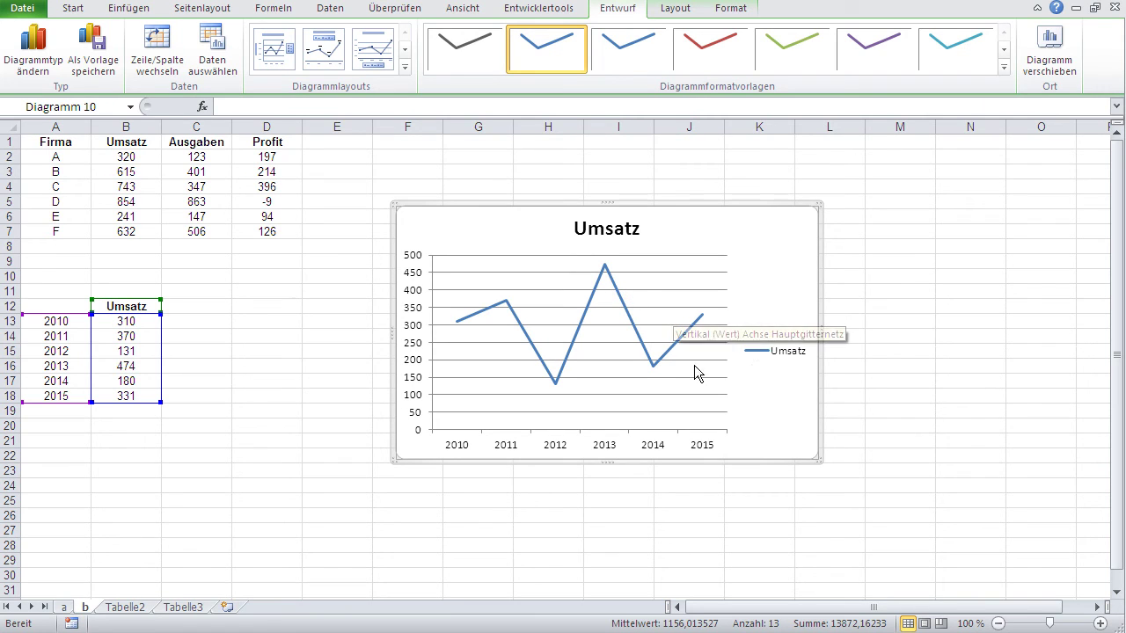
click(778, 358)
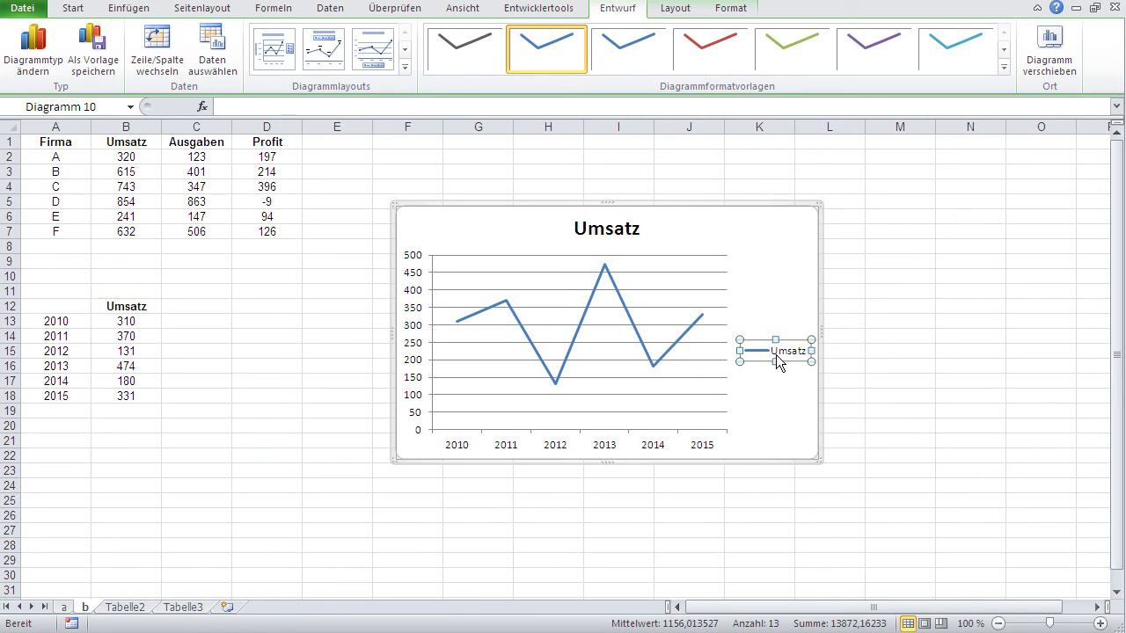
key(Delete)
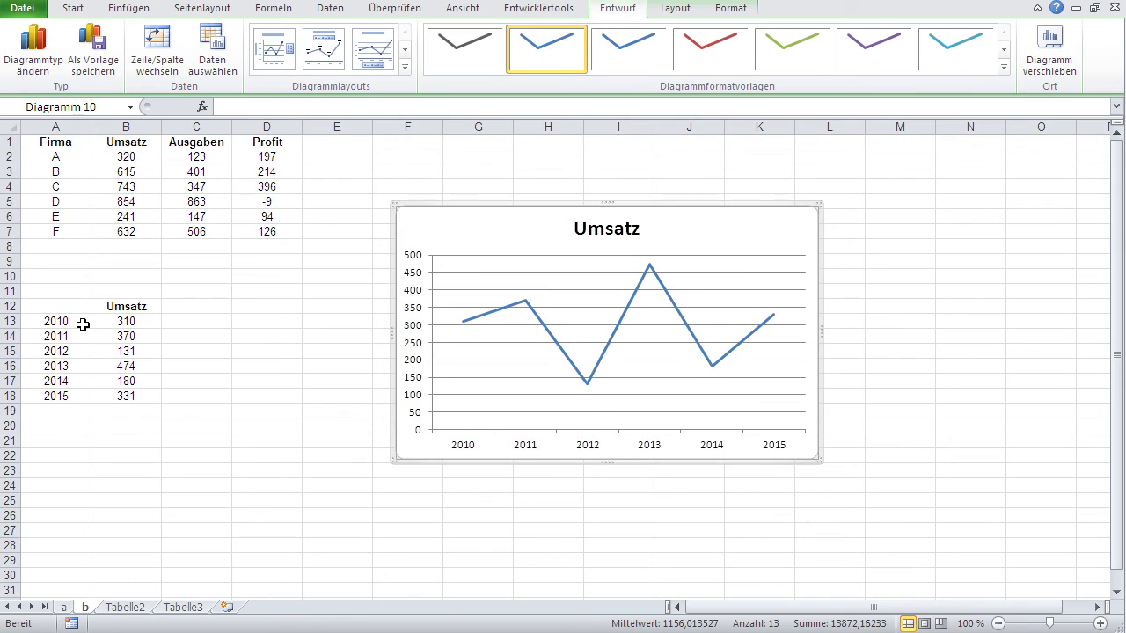
Step: Enter the heading Jahr in A12, then clear it again
click(66, 306)
text(Jah)
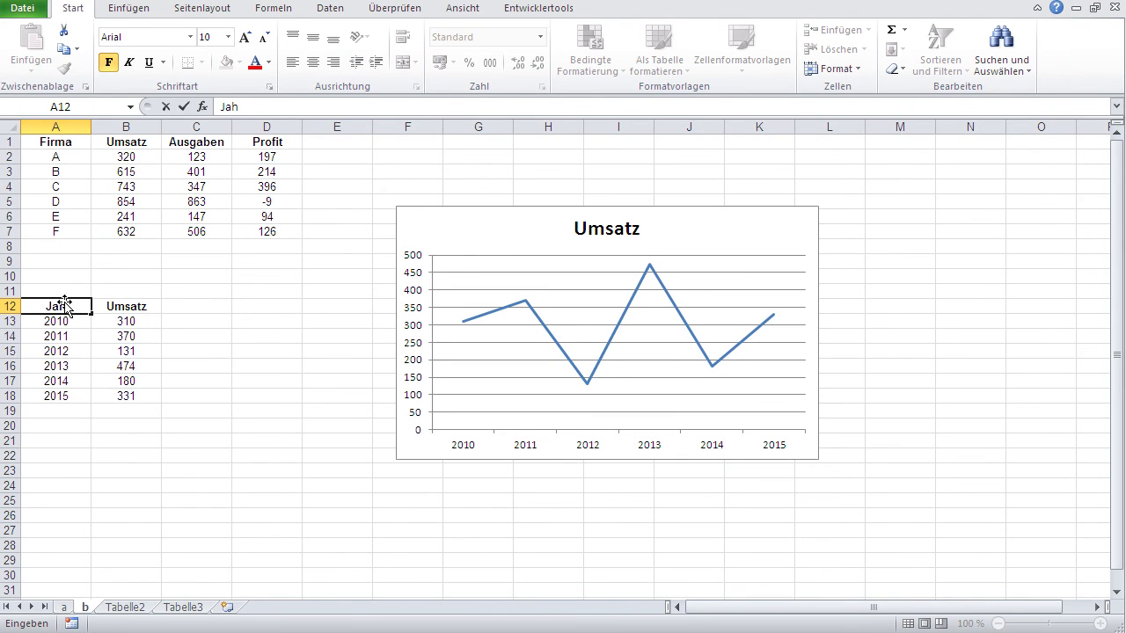
key(Return)
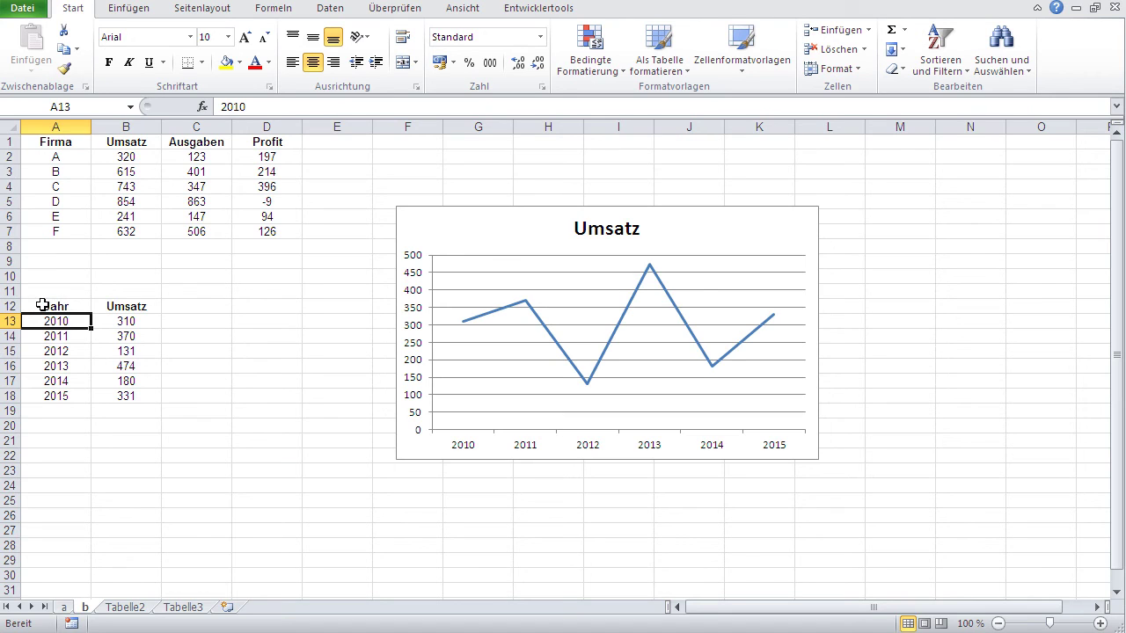
click(42, 305)
key(Delete)
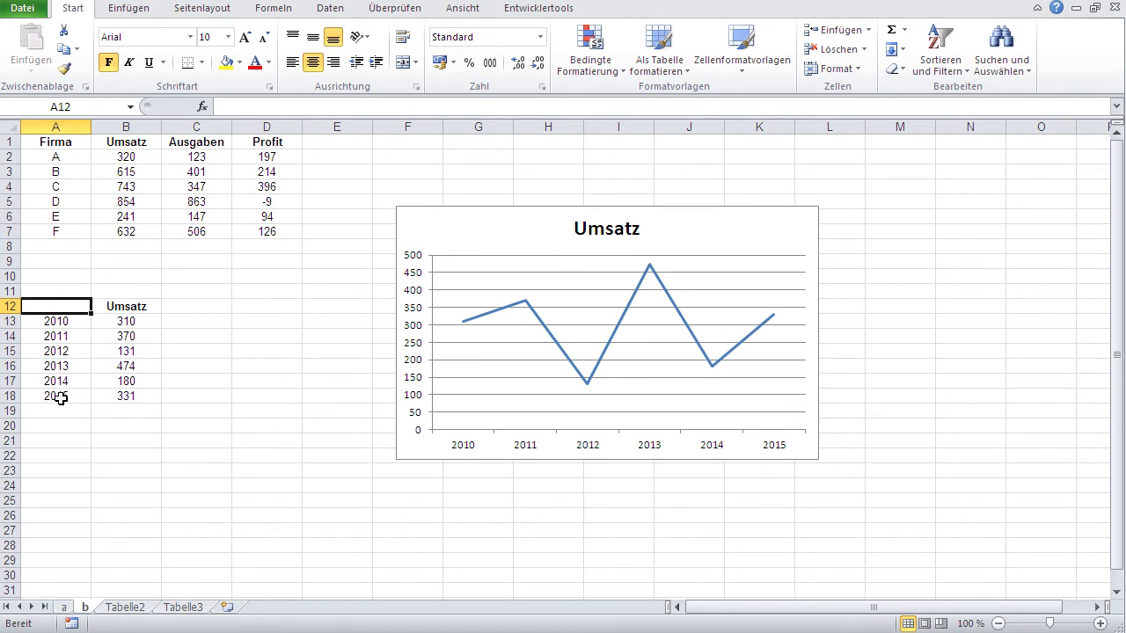
Step: Delete the Umsatz line chart, retype Jahr in A12, and select A12:B18
click(472, 217)
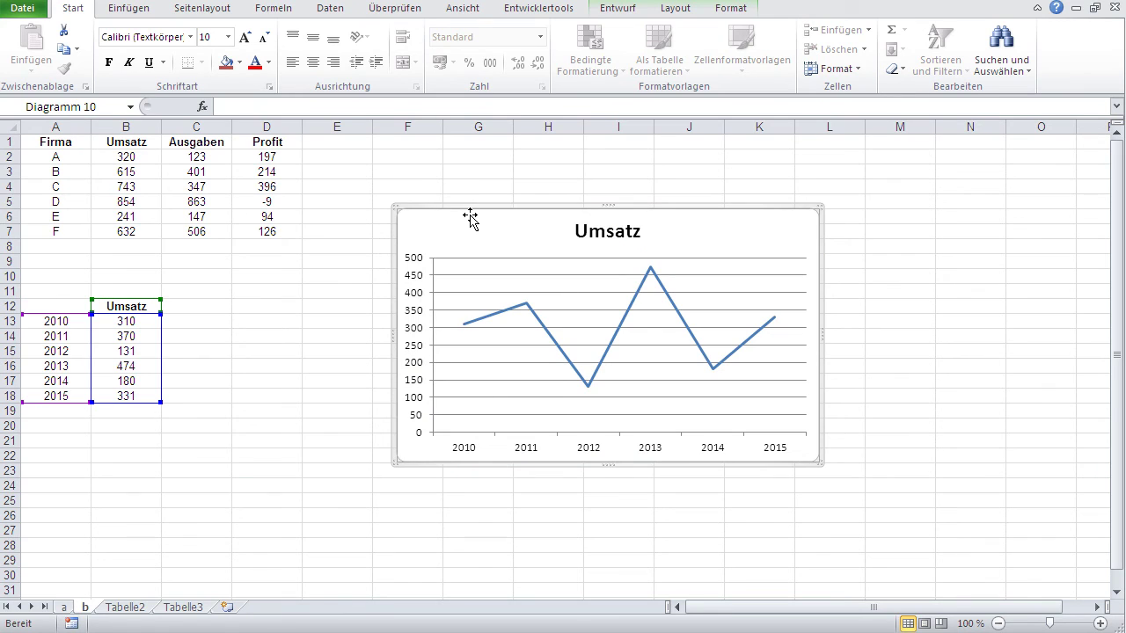
key(Delete)
text(Jahr)
key(Return)
drag(56, 306, 126, 396)
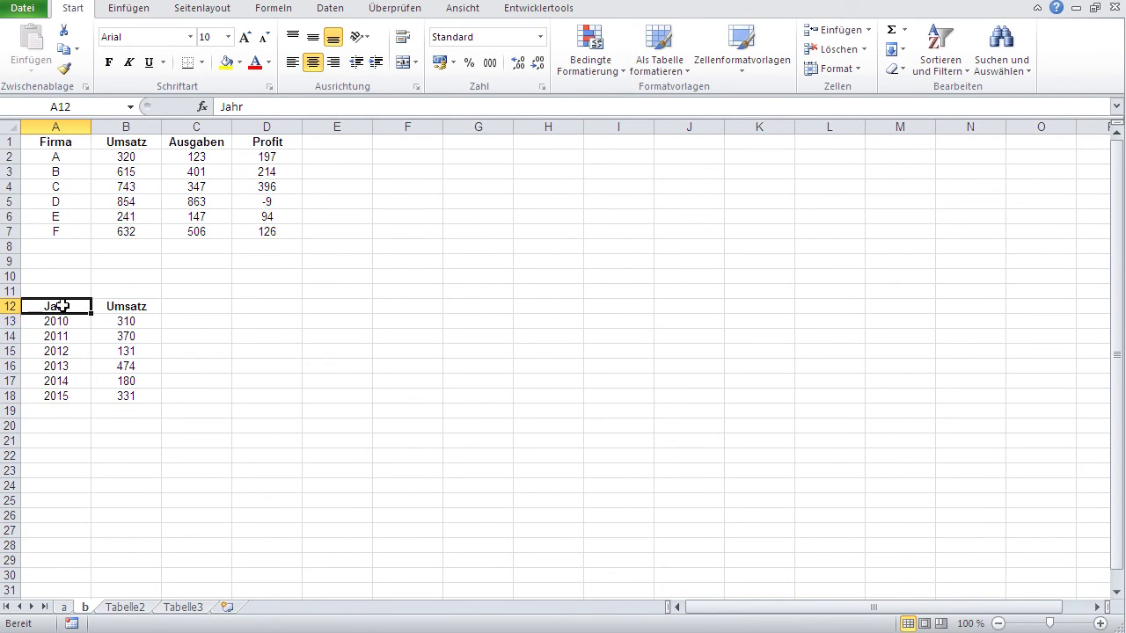
Step: Insert a basic 2D line chart of the Jahr/Umsatz table and place it right of the tables
click(112, 13)
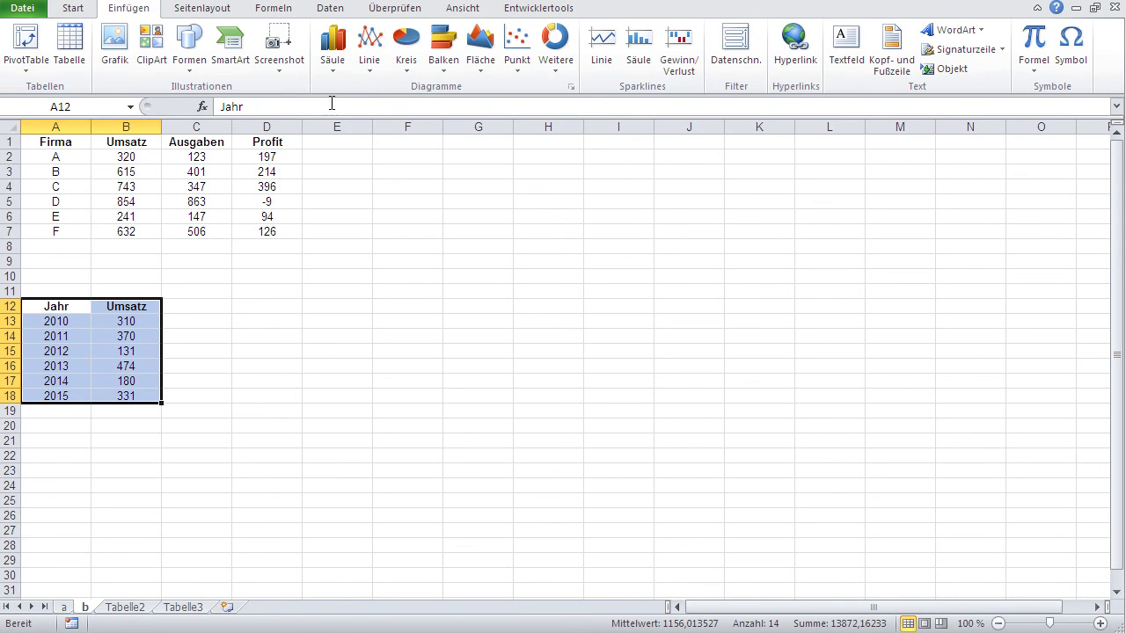
click(368, 57)
click(383, 132)
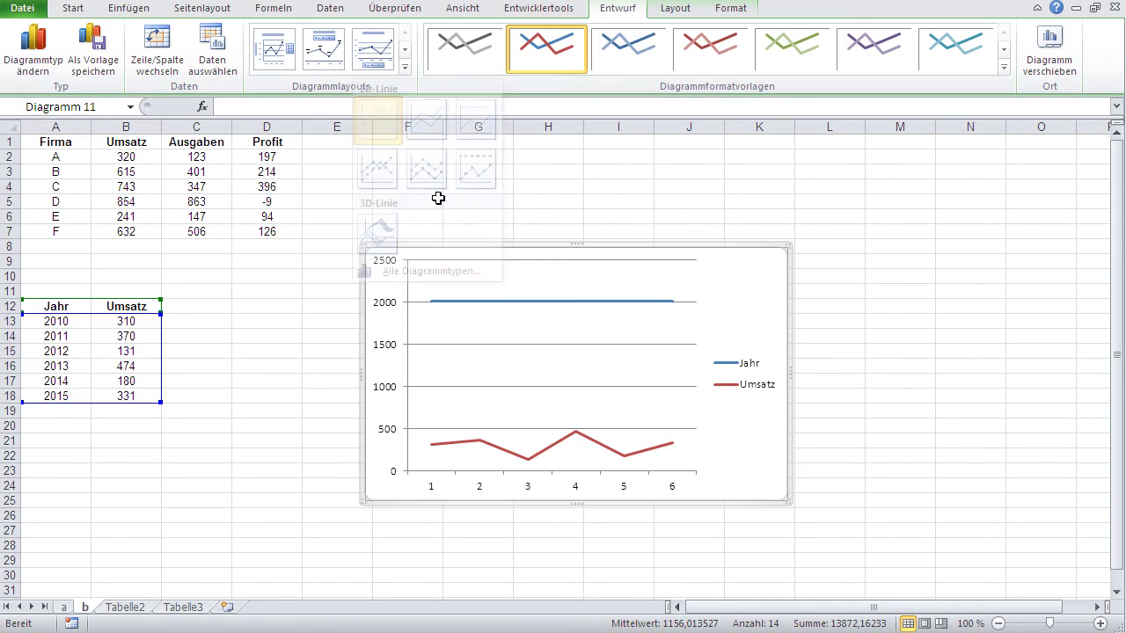
drag(716, 264, 842, 176)
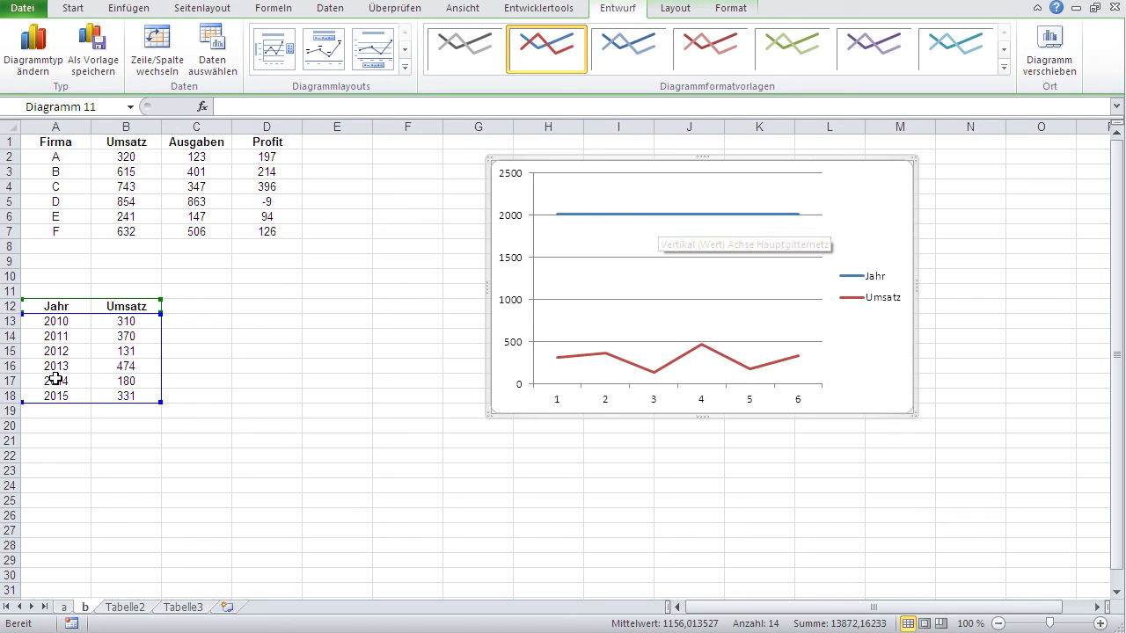
mouse_move(620, 215)
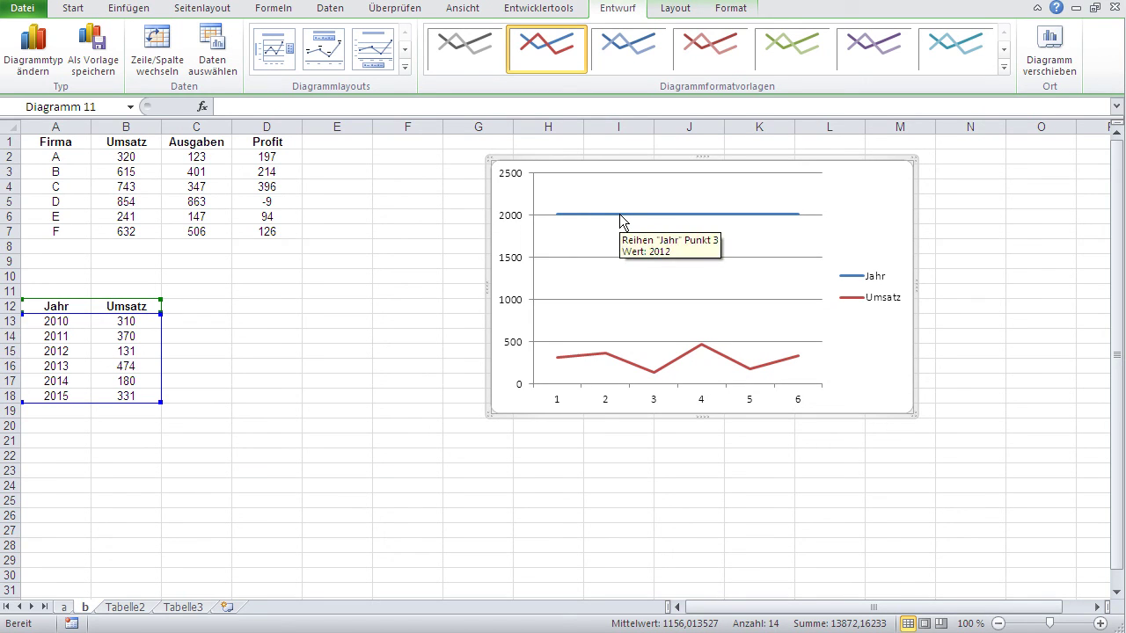
click(248, 337)
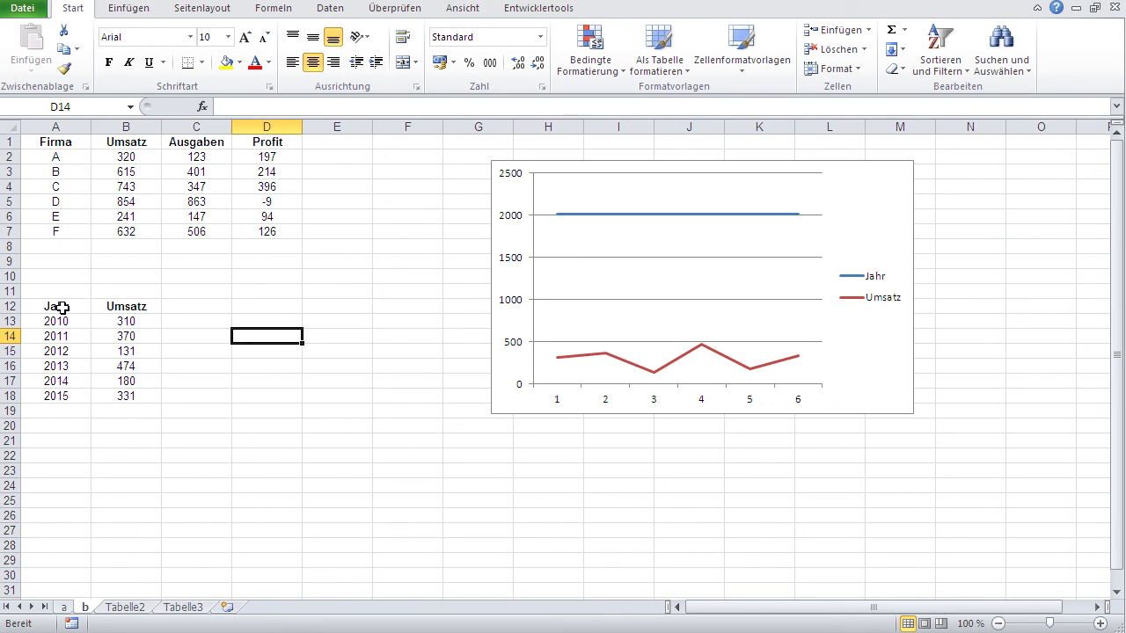
Step: Clear the Jahr heading from A12 and reselect A12:B18
click(63, 307)
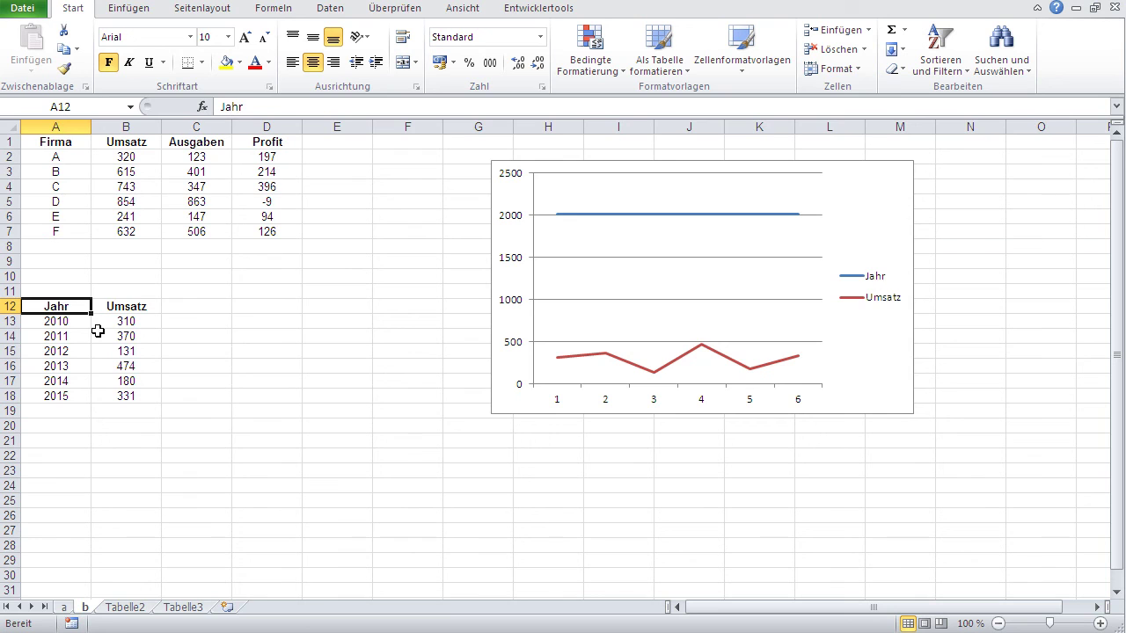
key(Delete)
drag(46, 307, 100, 397)
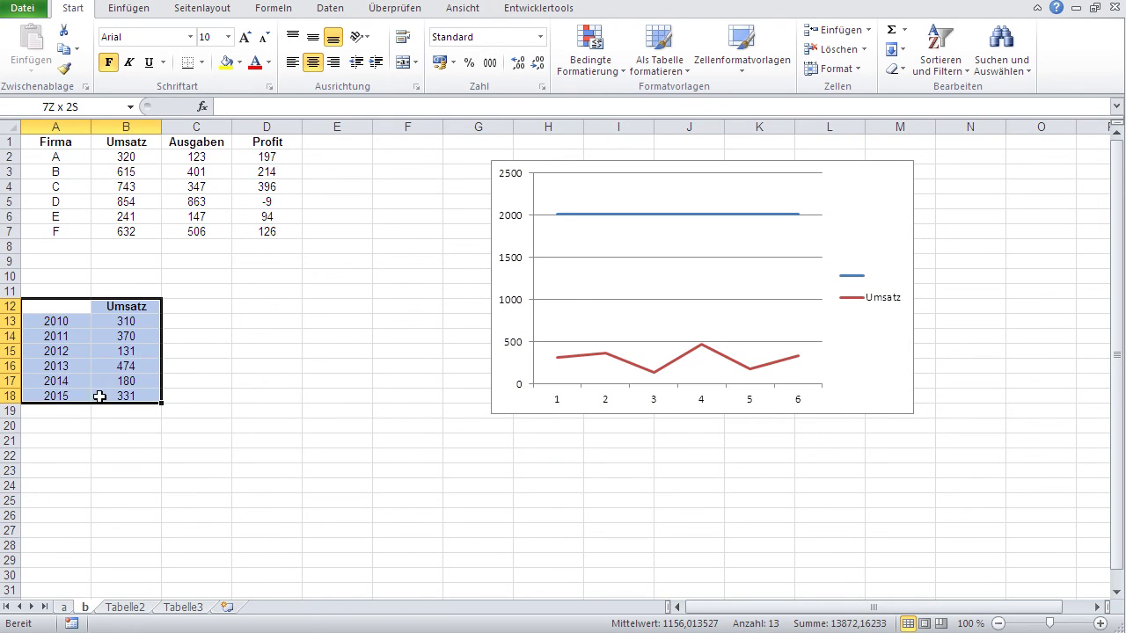
click(124, 9)
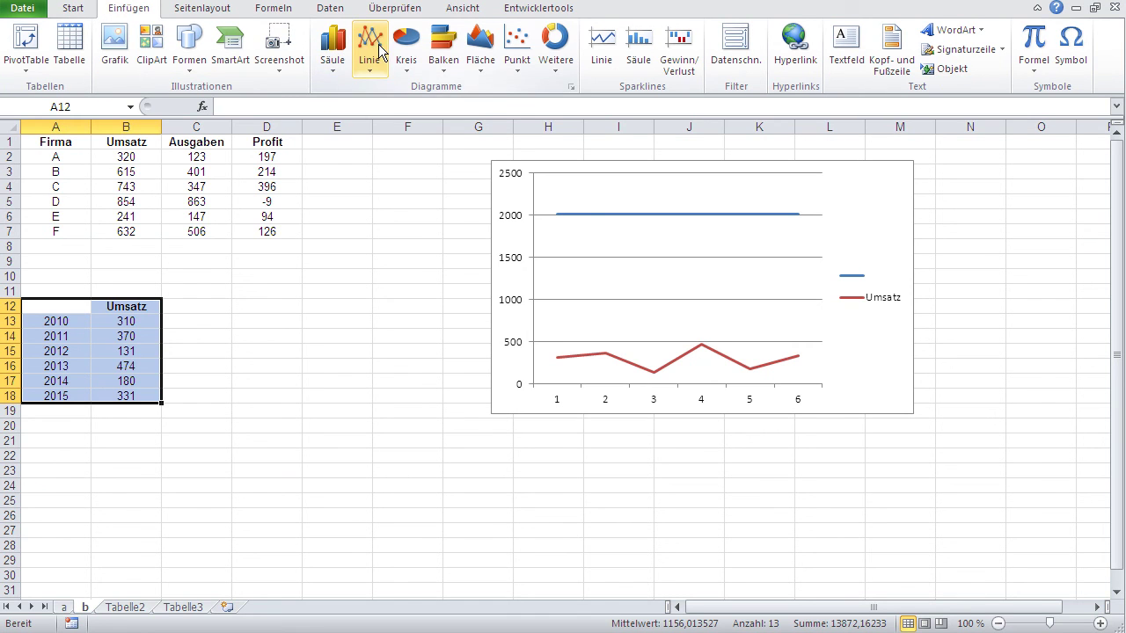
Step: Insert another 2D Umsatz line chart, move it down and left, and delete its legend
click(380, 51)
click(377, 123)
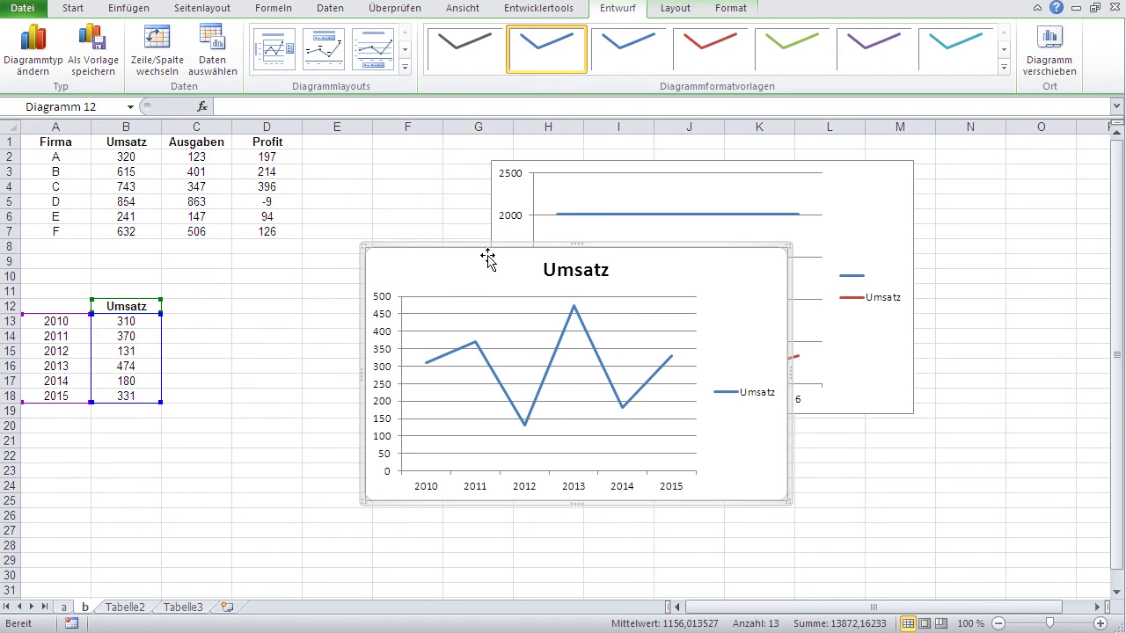
drag(487, 257, 388, 313)
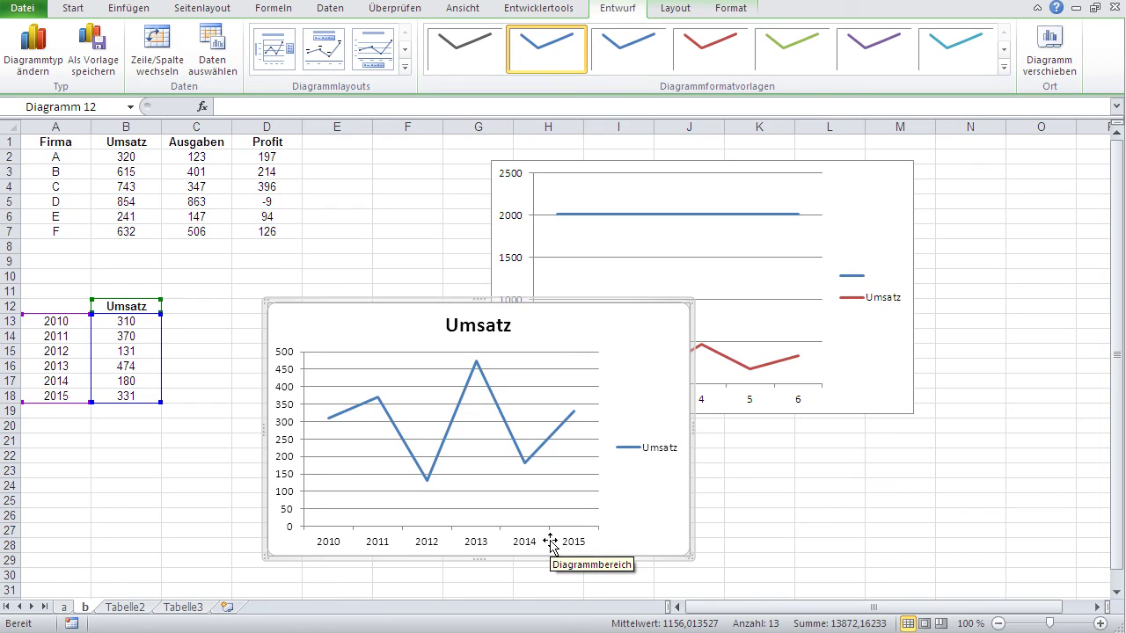
click(653, 453)
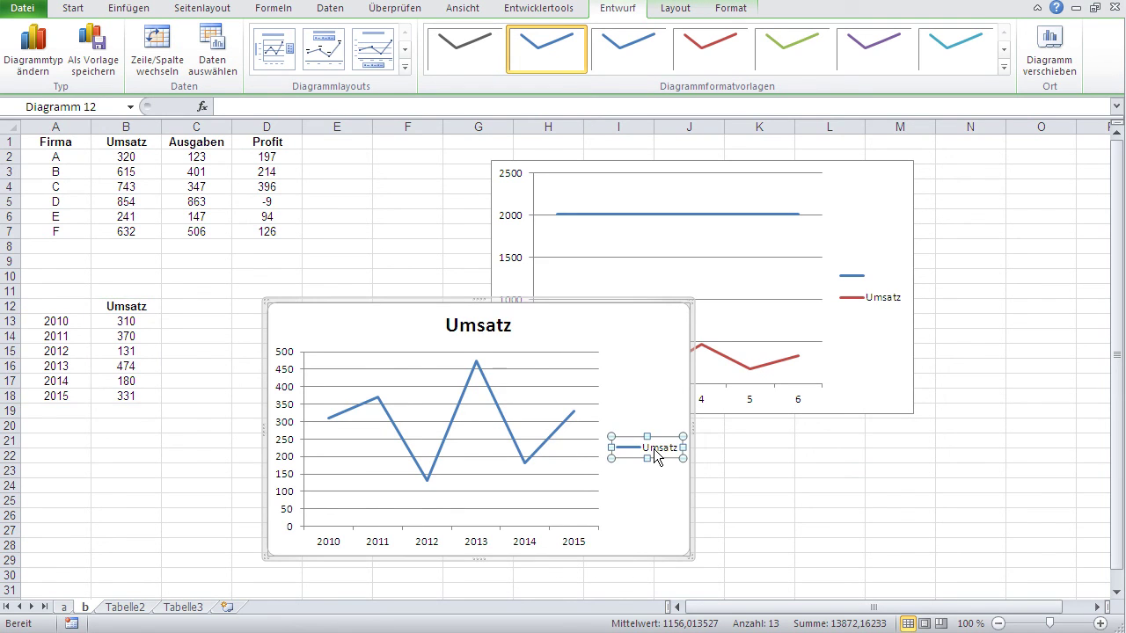
key(Delete)
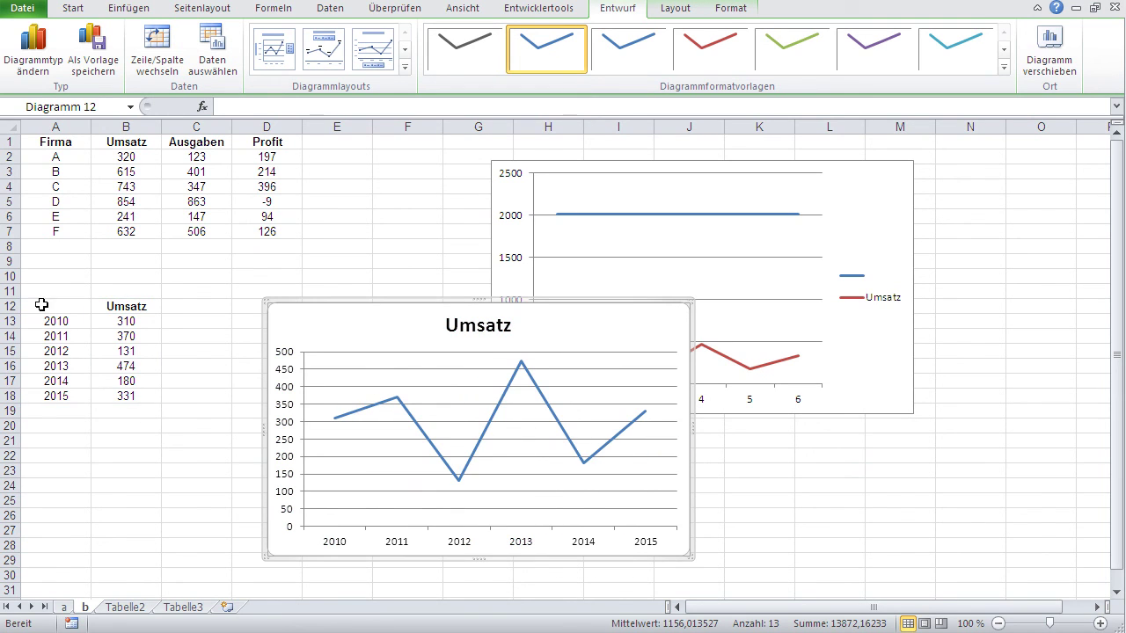
Step: Retype Jahr in A12 and delete the Jahr/Umsatz line chart
click(41, 306)
text(Jahr)
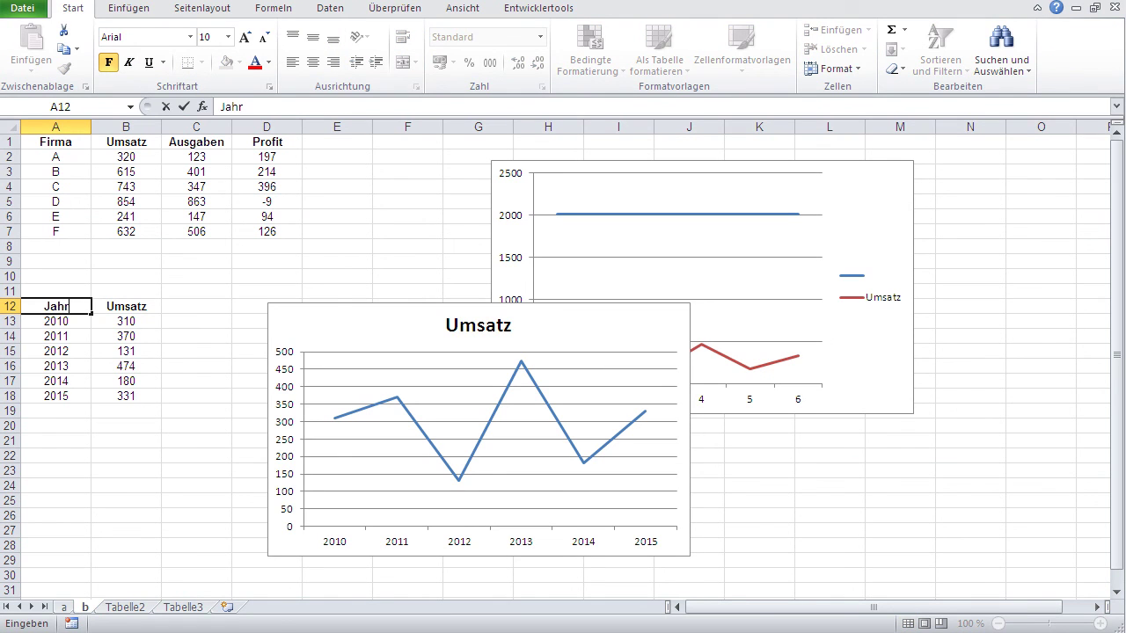
key(Return)
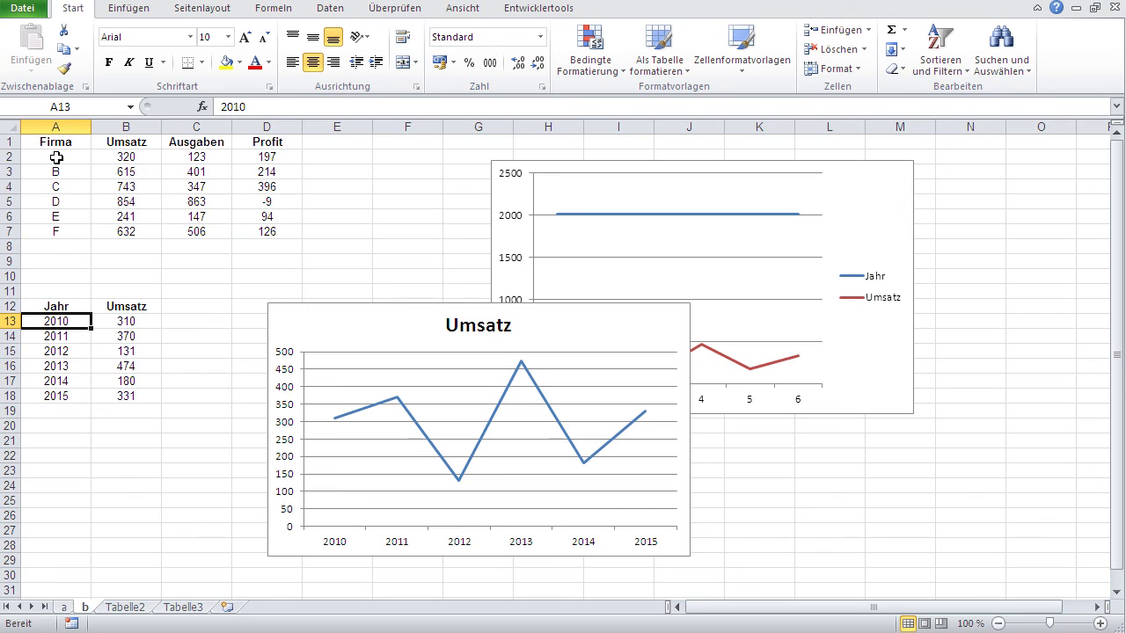
click(388, 317)
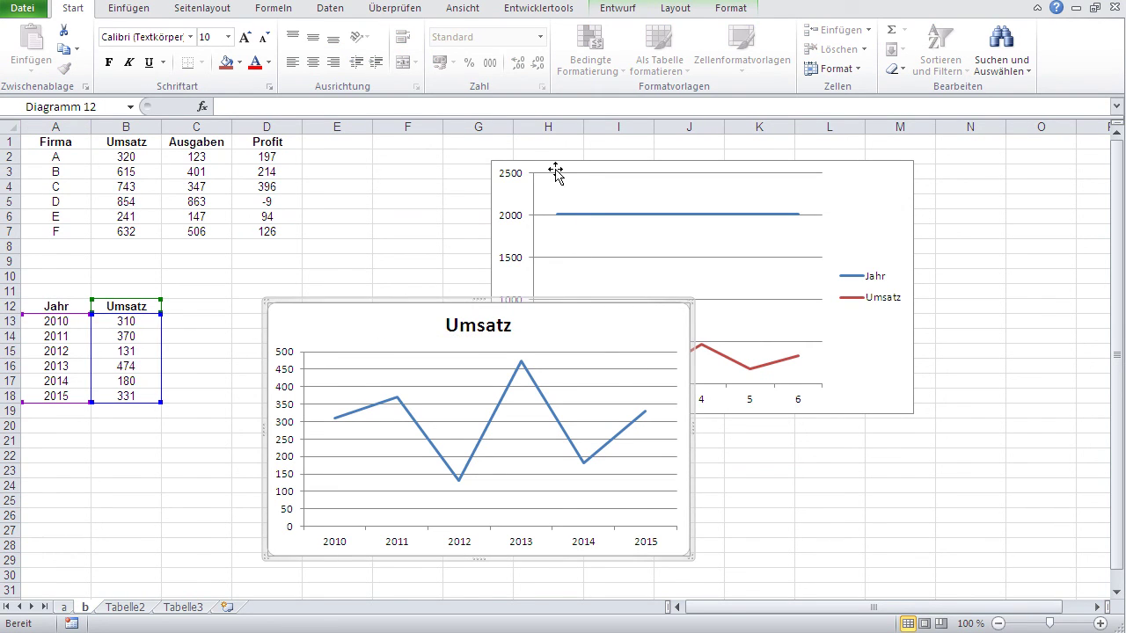
click(777, 220)
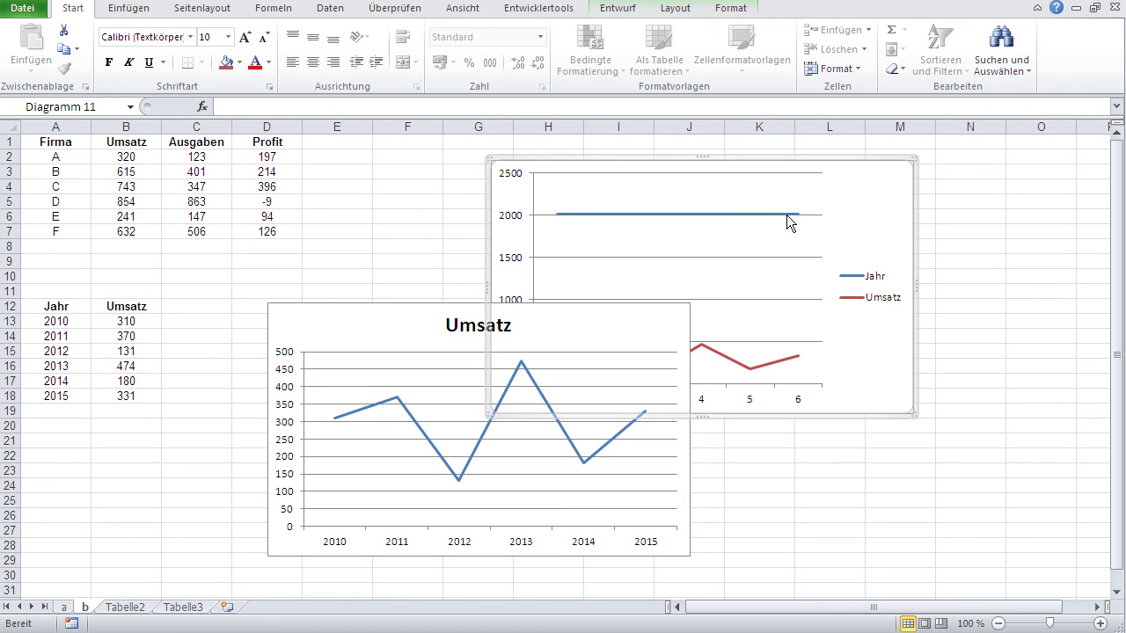
key(Delete)
click(675, 330)
Step: Delete the remaining Umsatz line chart and select Firma A1:A7 plus Ausgaben C1:C7
key(Delete)
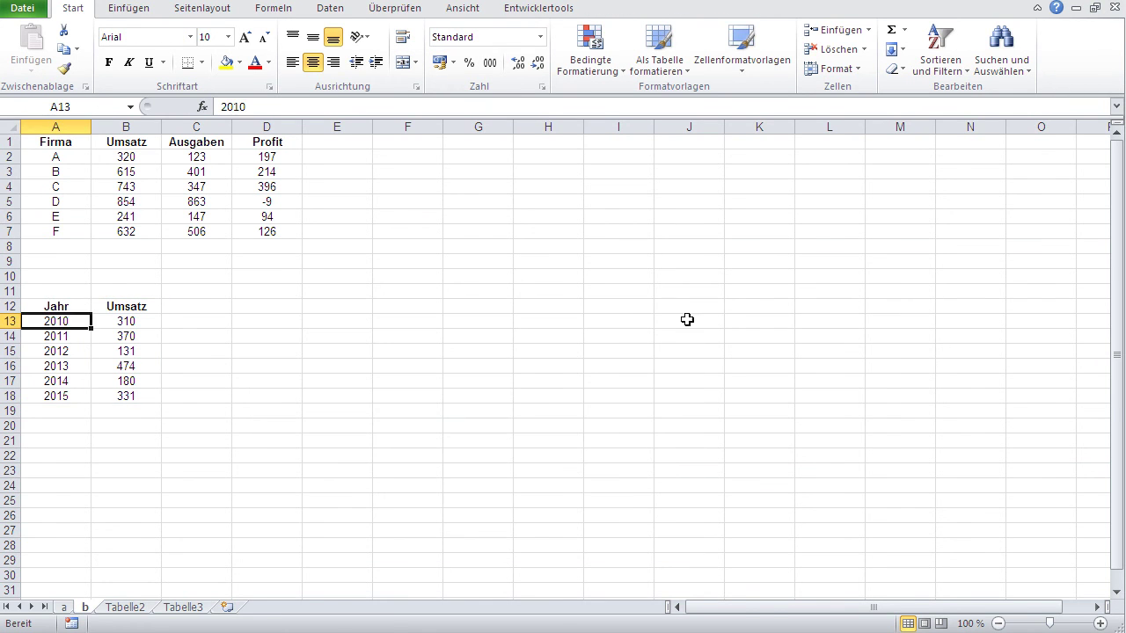
click(697, 305)
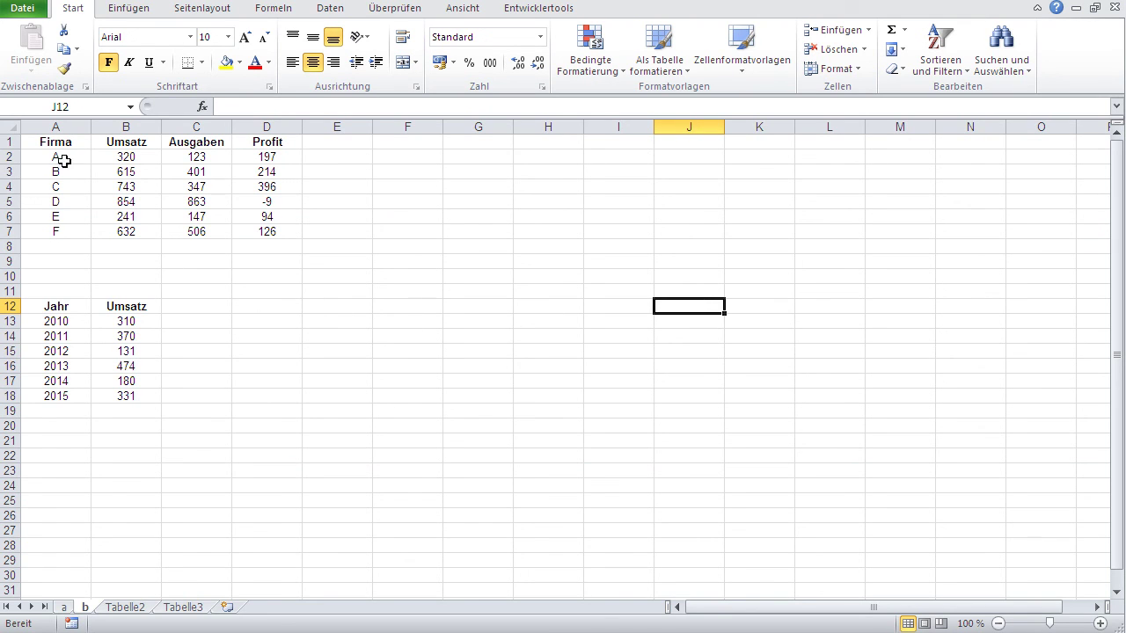
drag(66, 146, 48, 228)
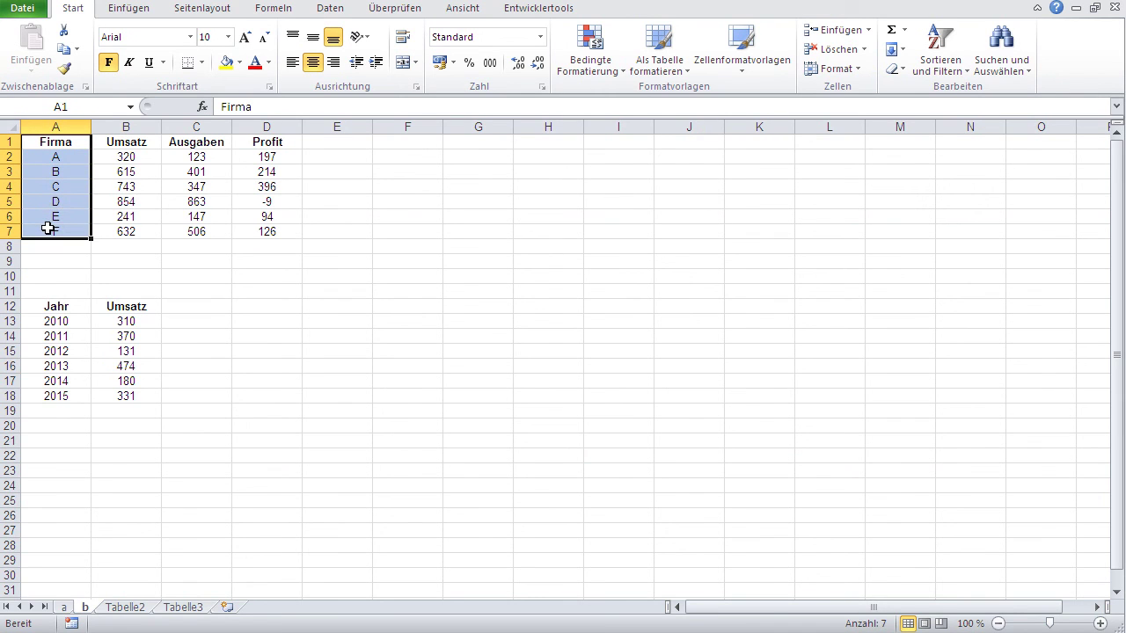
ctrl+drag(196, 144, 188, 221)
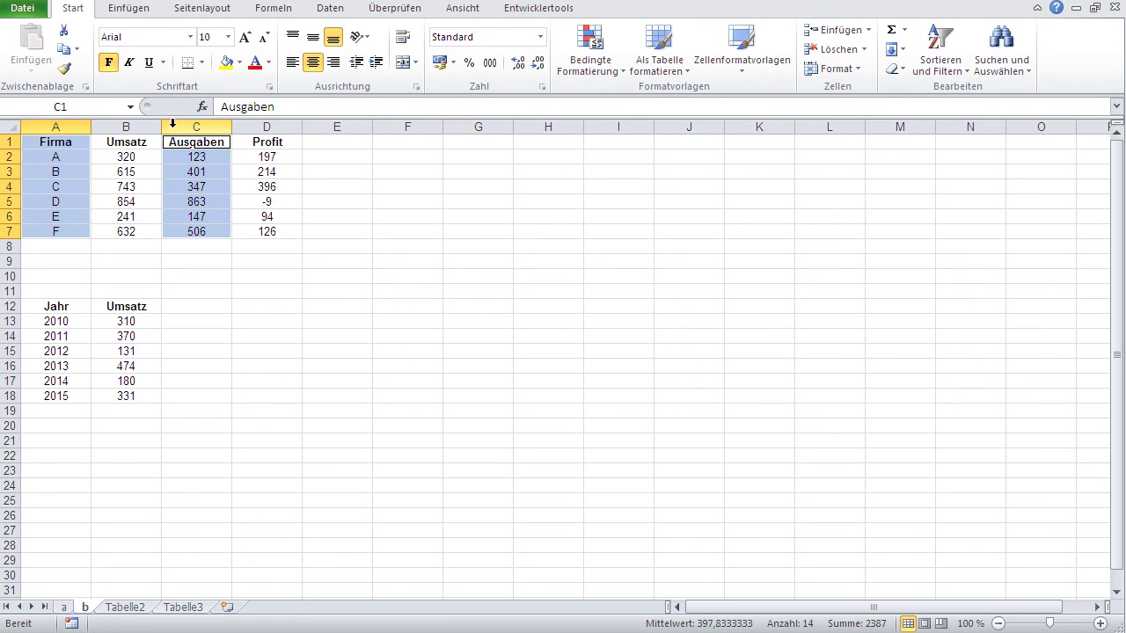
Step: Insert an exploded 2D pie chart of Ausgaben per Firma and move it beside the tables
click(129, 11)
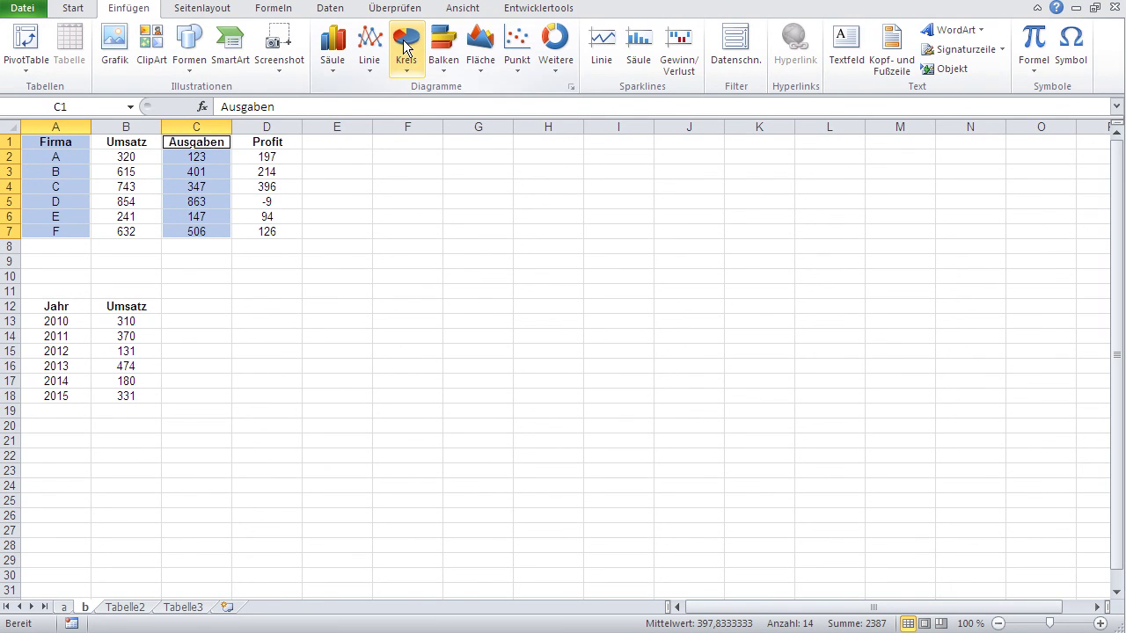
click(405, 48)
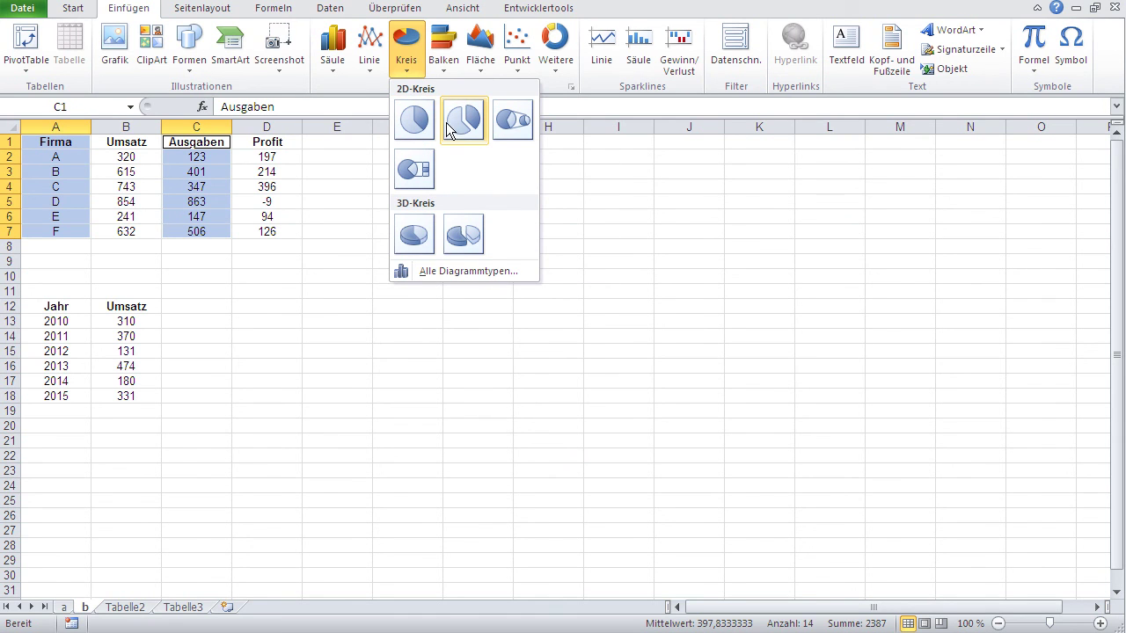
click(463, 123)
drag(695, 304, 680, 229)
mouse_move(585, 293)
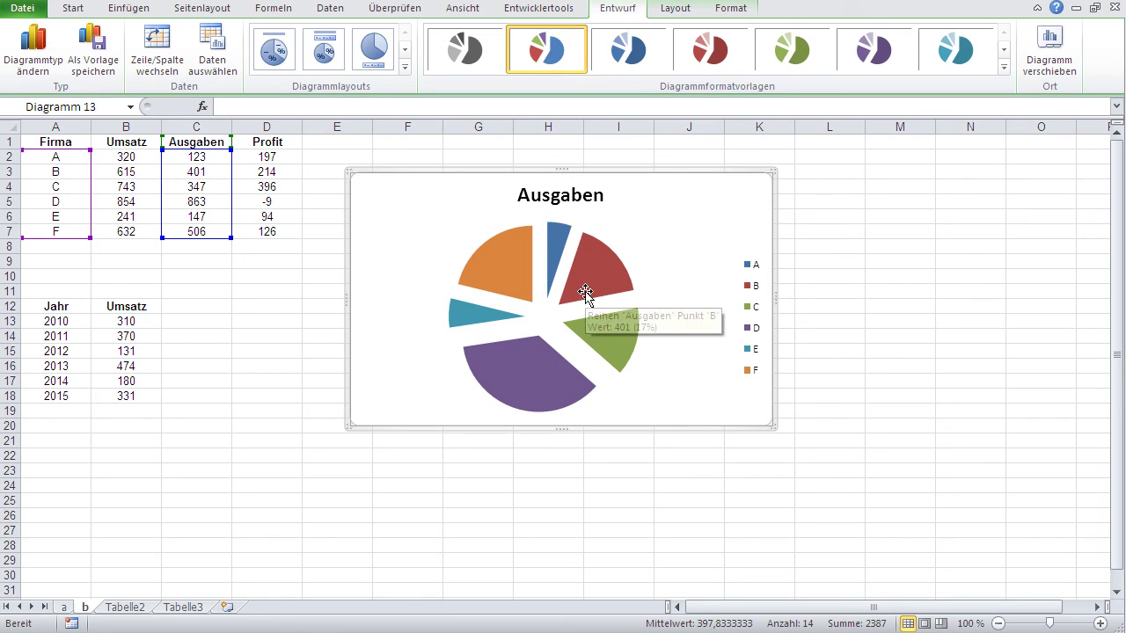